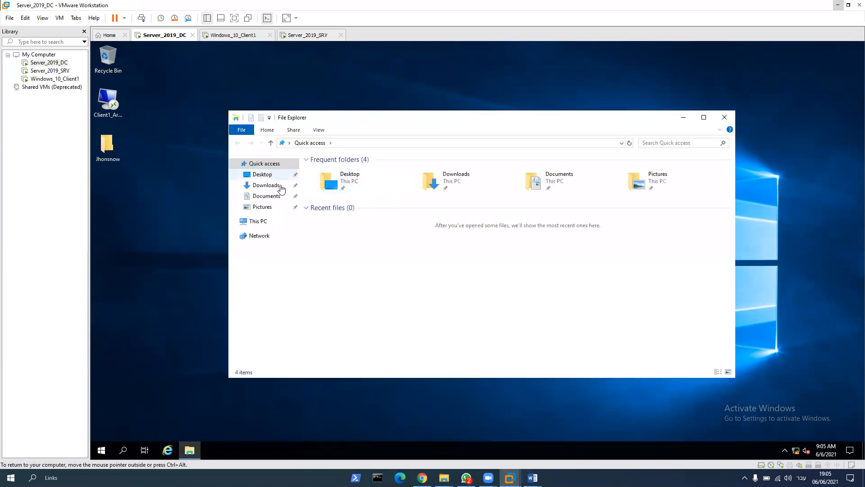
Step: Map network drive F: to the shared folder \\dc\shosi, with reconnection at sign-in
{"action": "left_click", "coordinate": [263, 223]}
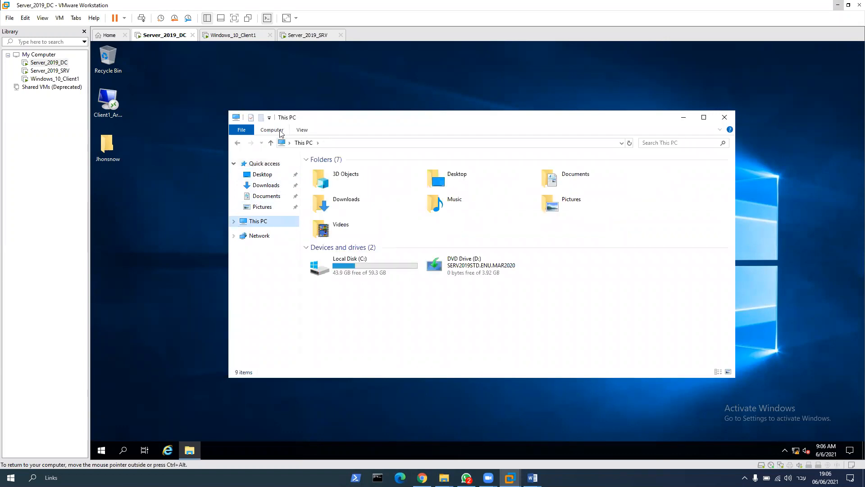
{"action": "left_click", "coordinate": [279, 130]}
{"action": "left_click", "coordinate": [339, 144]}
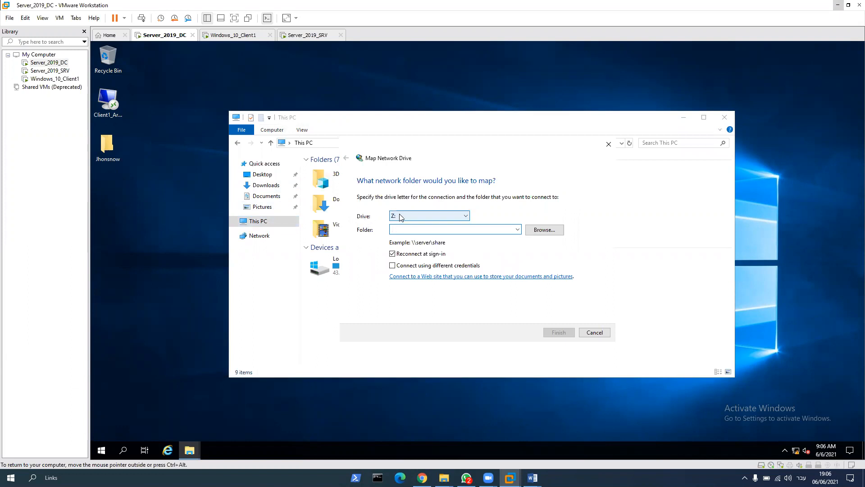
{"action": "left_click", "coordinate": [395, 216]}
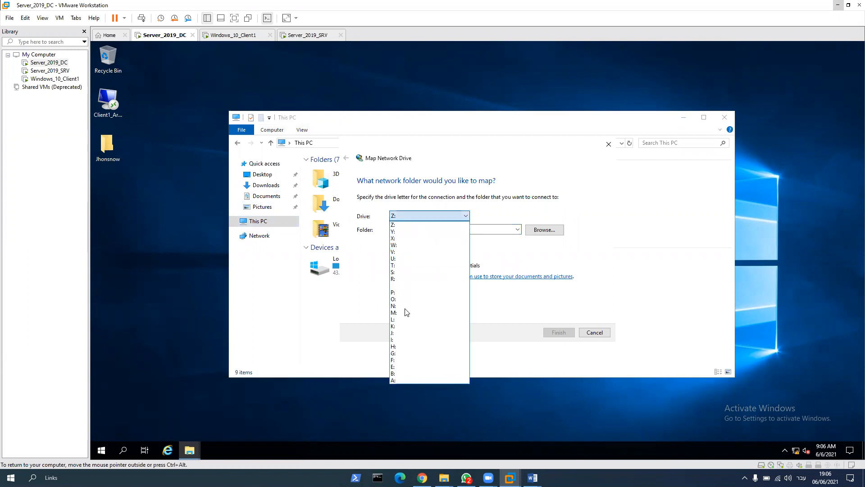
{"action": "left_click", "coordinate": [408, 360]}
{"action": "left_click", "coordinate": [536, 229]}
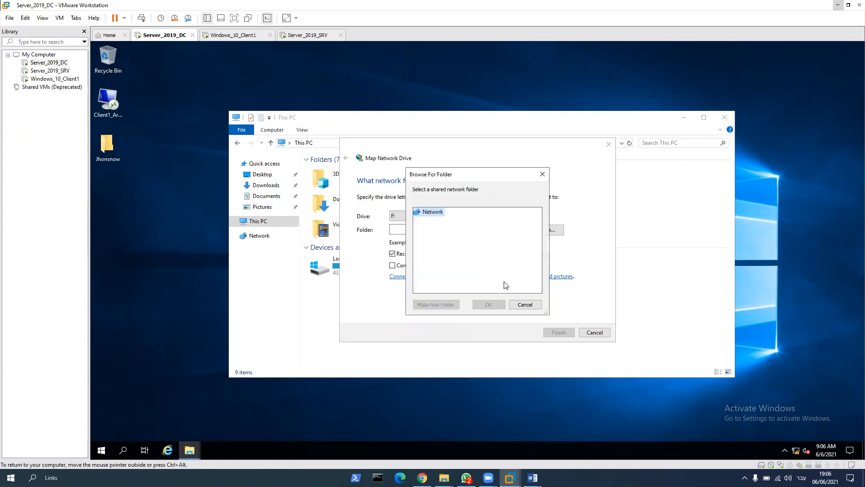
{"action": "left_click", "coordinate": [518, 304]}
{"action": "type", "text": "\\\\dc\\shosi"}
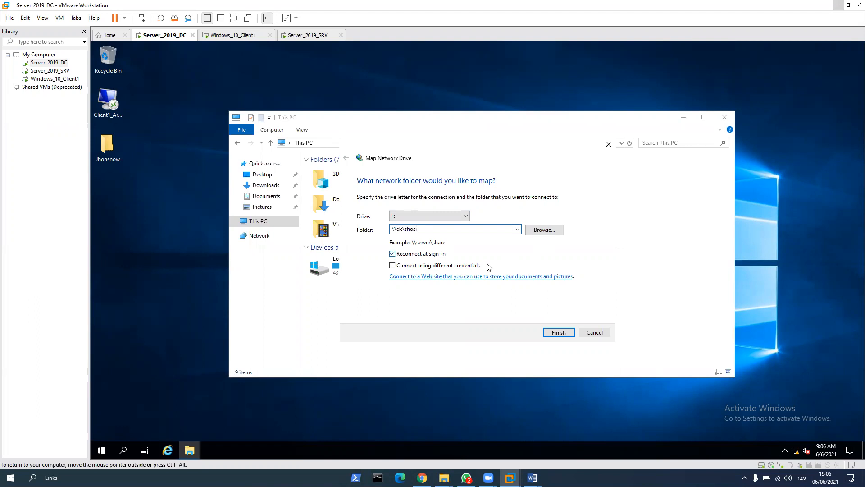
{"action": "left_click", "coordinate": [554, 333]}
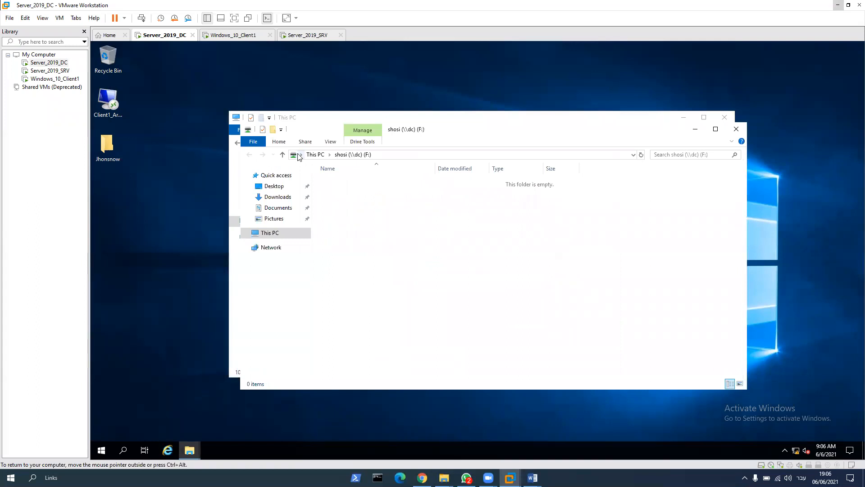
Step: Check the mapped F: drive and its contents under This PC, and close File Explorer
{"action": "left_click", "coordinate": [247, 130]}
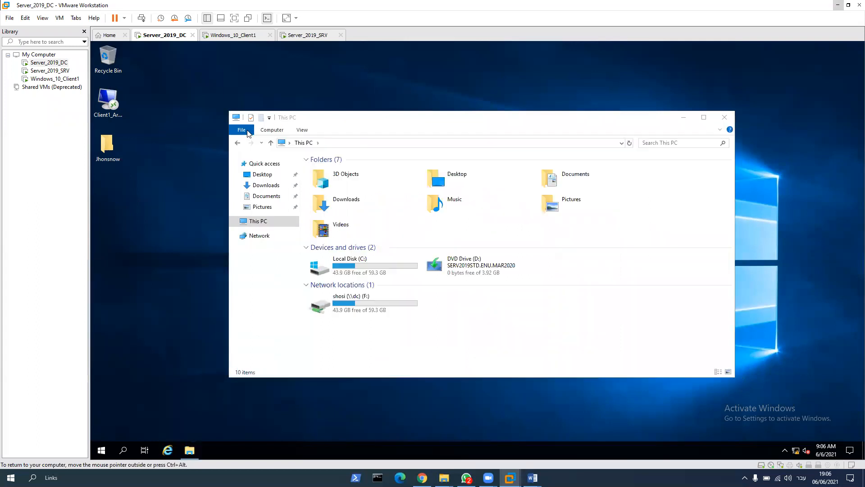
{"action": "left_click", "coordinate": [261, 195]}
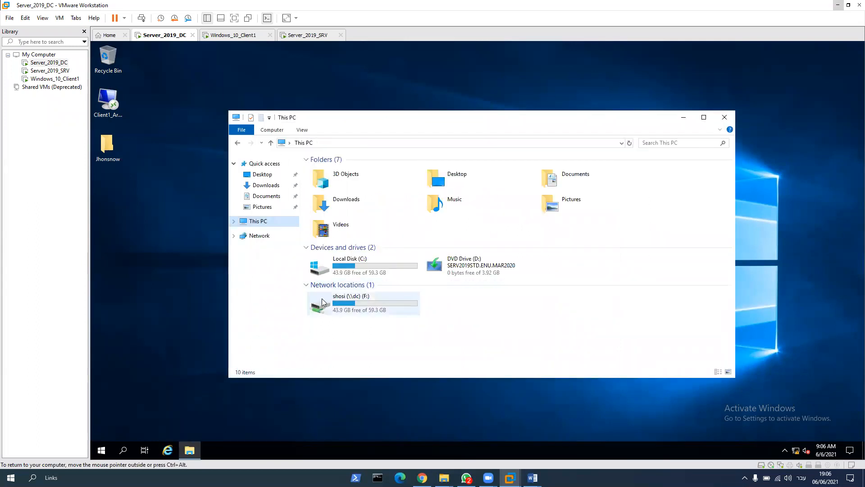
{"action": "double_click", "coordinate": [349, 302]}
{"action": "left_click", "coordinate": [270, 143]}
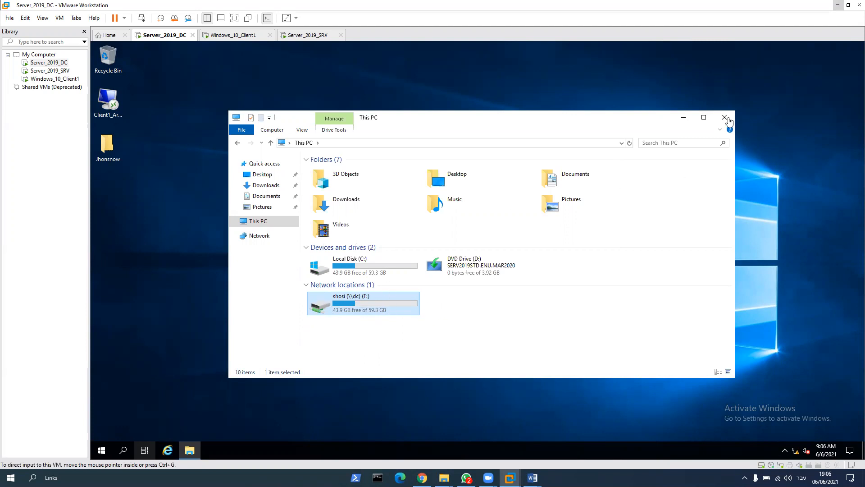
{"action": "left_click", "coordinate": [724, 117]}
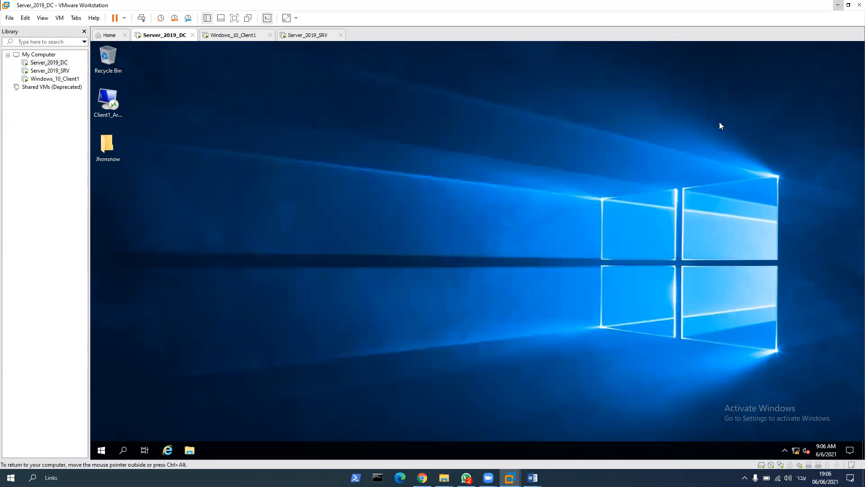
Step: Search for Server Manager on the domain controller and open it
{"action": "left_click", "coordinate": [123, 450]}
{"action": "type", "text": "server"}
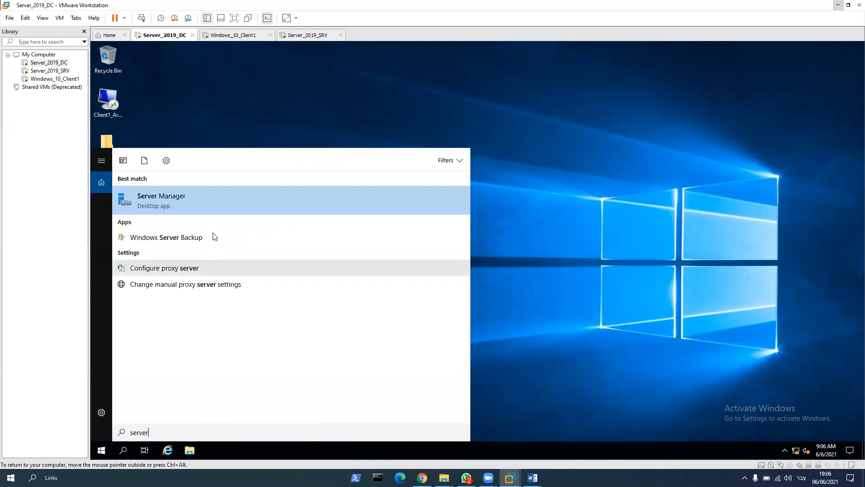
{"action": "left_click", "coordinate": [202, 195]}
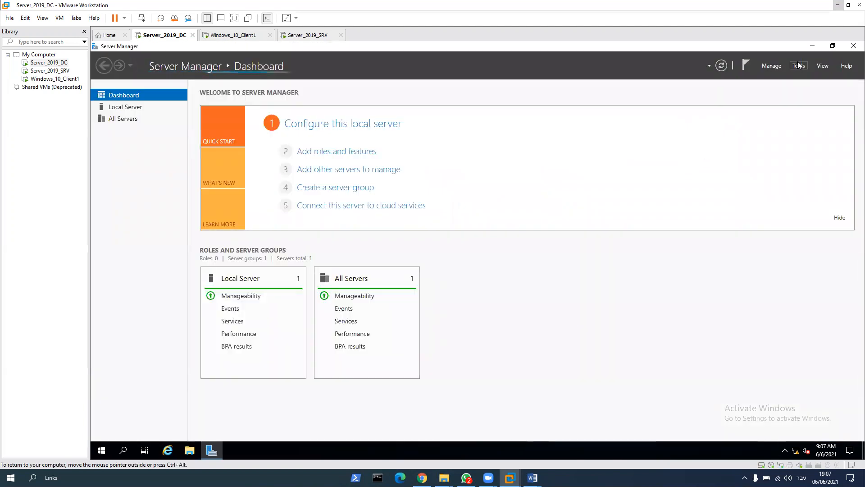
{"action": "left_click", "coordinate": [799, 66]}
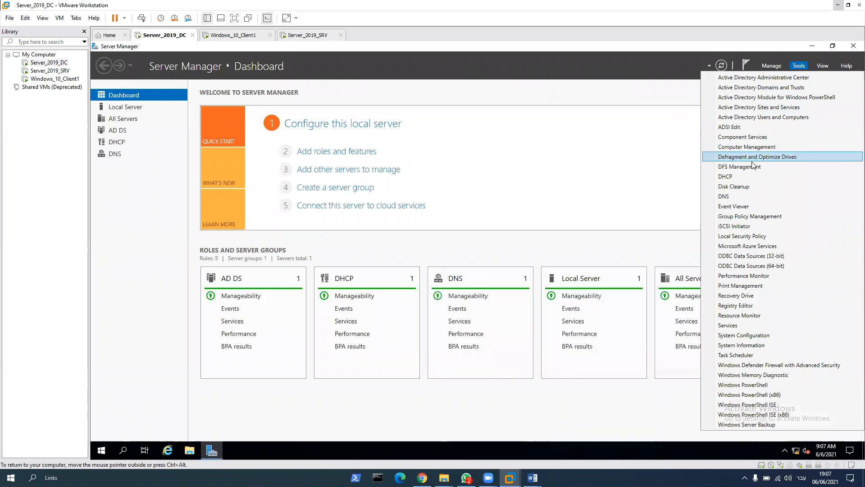
{"action": "left_click", "coordinate": [661, 117]}
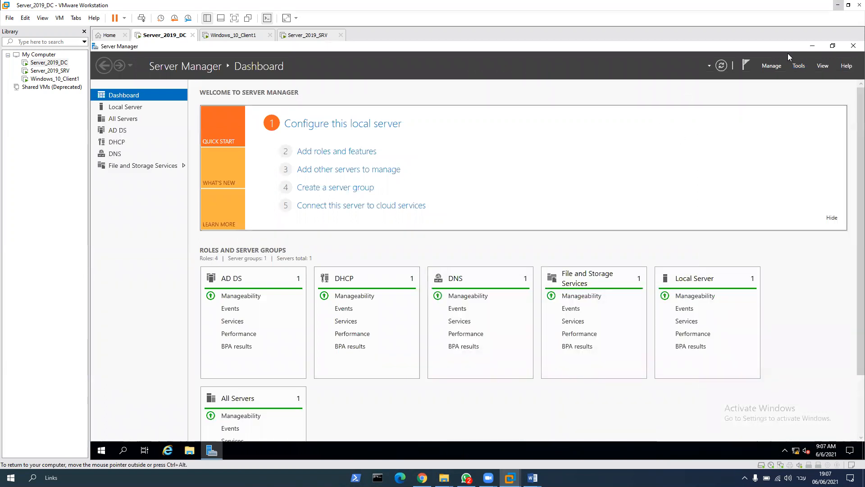
{"action": "left_click", "coordinate": [338, 151]}
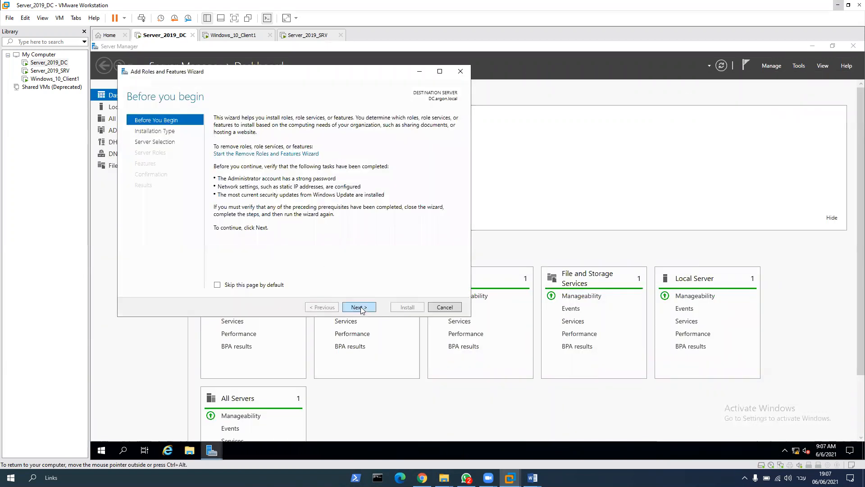
{"action": "left_click", "coordinate": [360, 308]}
{"action": "left_click", "coordinate": [359, 307]}
{"action": "left_click", "coordinate": [358, 307]}
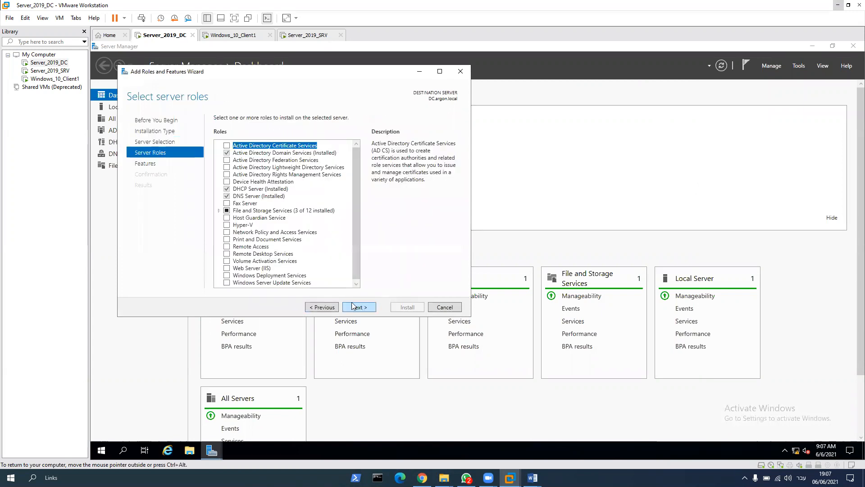
{"action": "scroll", "coordinate": [278, 246], "scroll_direction": "down", "scroll_amount": 1}
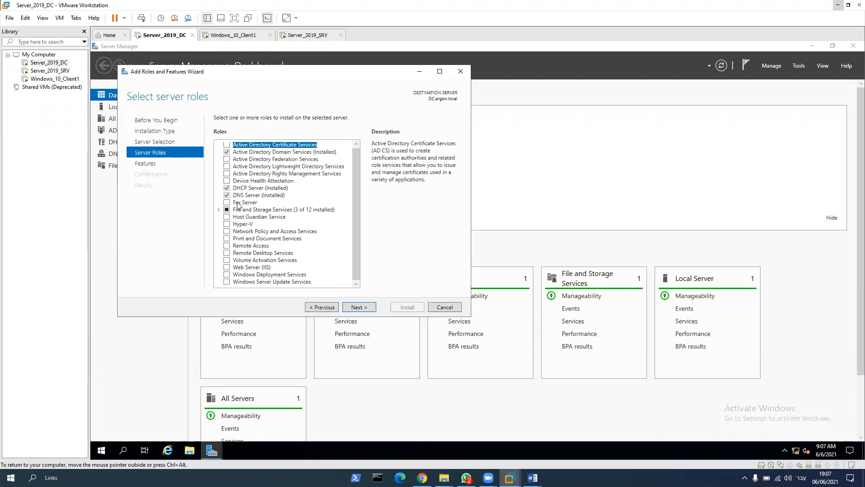
{"action": "scroll", "coordinate": [231, 154], "scroll_direction": "up", "scroll_amount": 1}
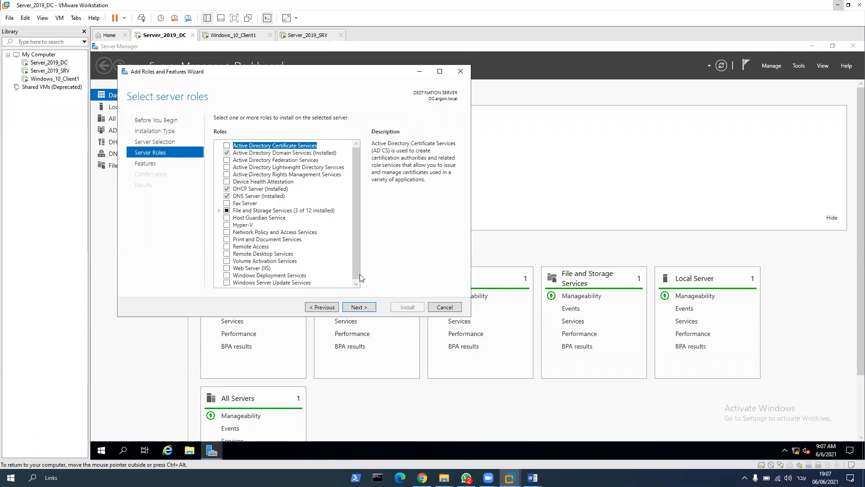
{"action": "left_click", "coordinate": [440, 308]}
Step: Open Group Policy Management and expand the argon.local domain in the forest tree
{"action": "left_click", "coordinate": [798, 66]}
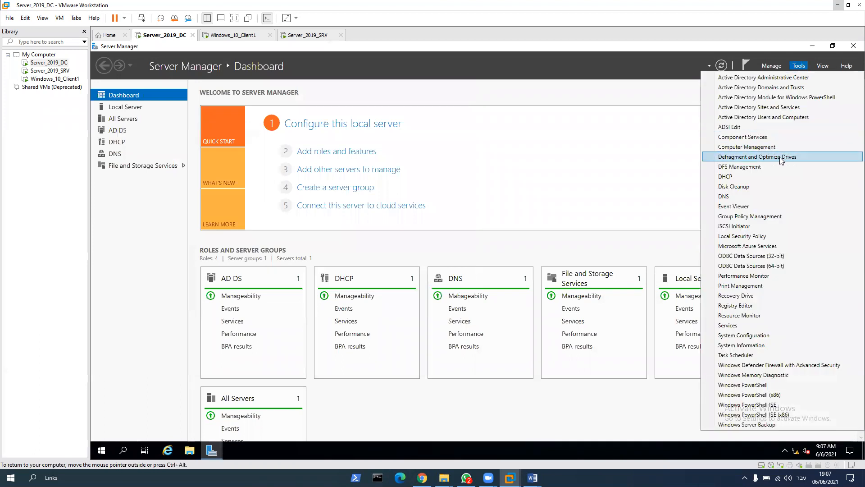
{"action": "left_click", "coordinate": [750, 216]}
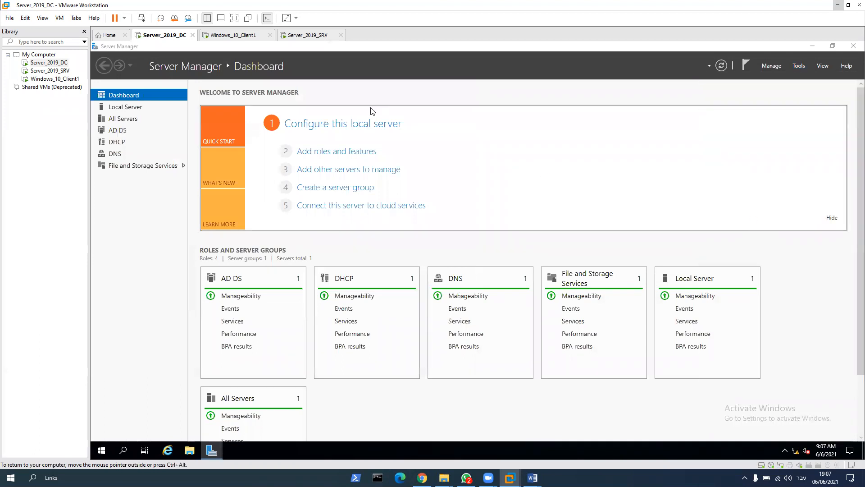
{"action": "double_click", "coordinate": [173, 149]}
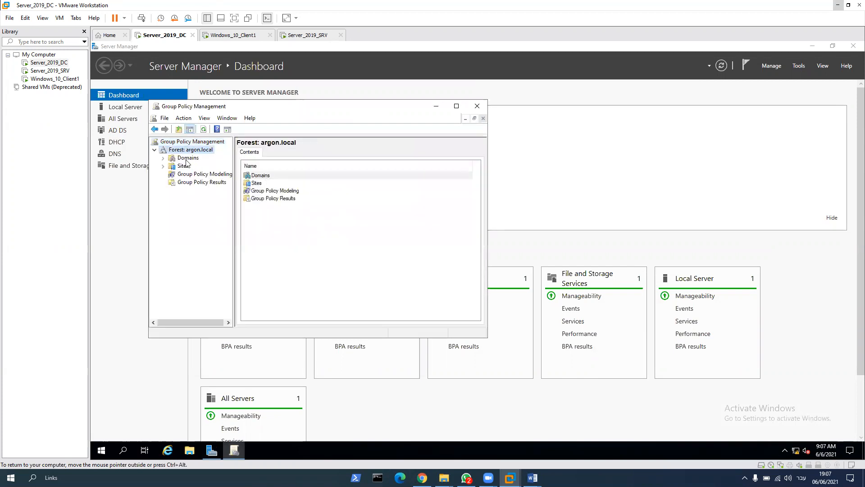
{"action": "left_click", "coordinate": [163, 159]}
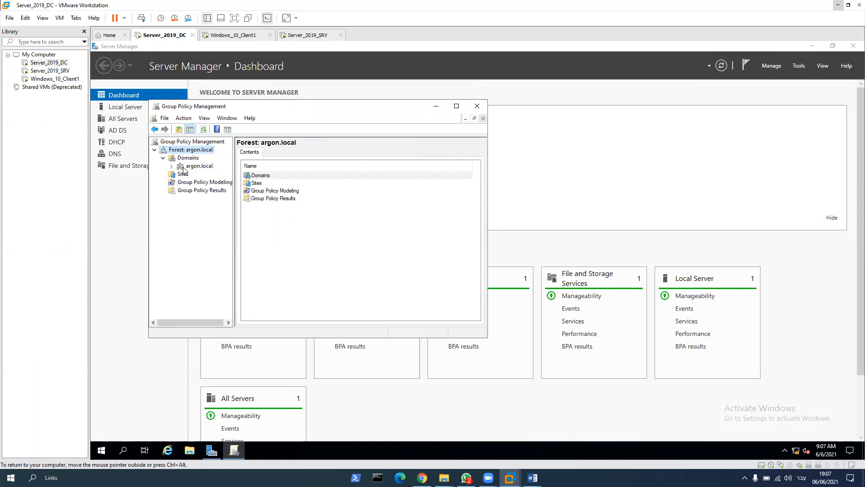
{"action": "left_click", "coordinate": [172, 165]}
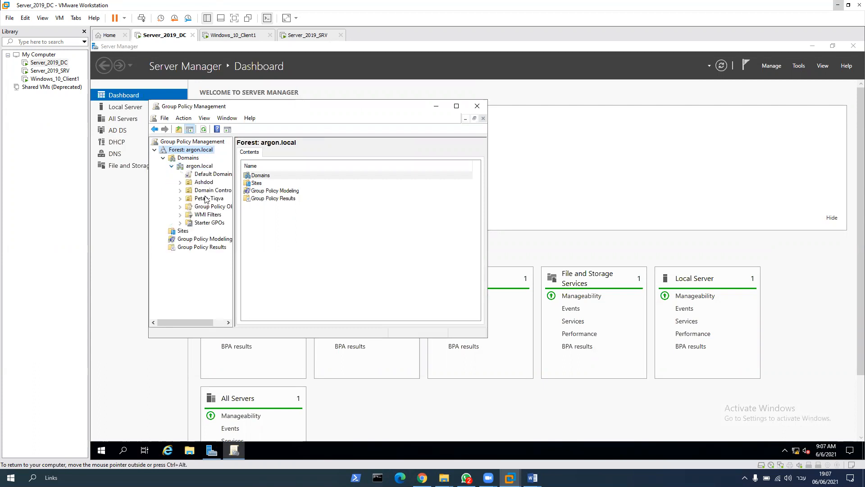
Step: Examine the policies linked to Ashdod, Petah-Tiqva and Domain Controllers, and the scope of the Default Domain Policy
{"action": "left_click", "coordinate": [203, 182]}
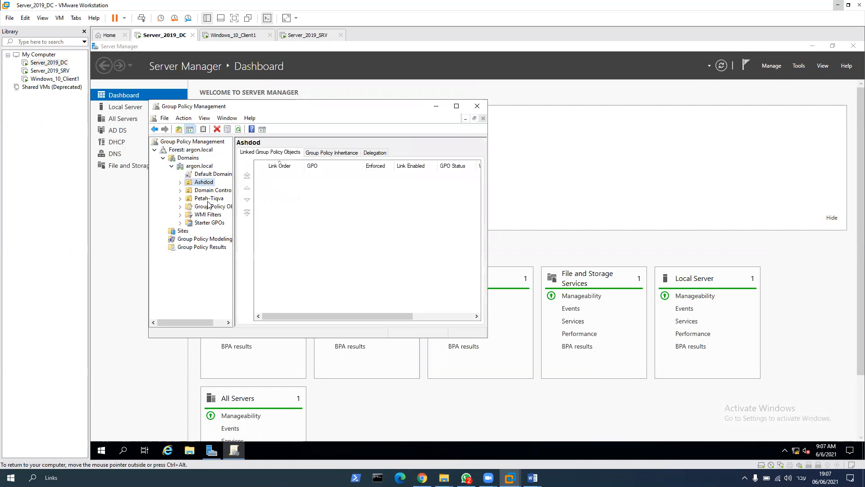
{"action": "left_click", "coordinate": [209, 199]}
{"action": "key", "text": "Up"}
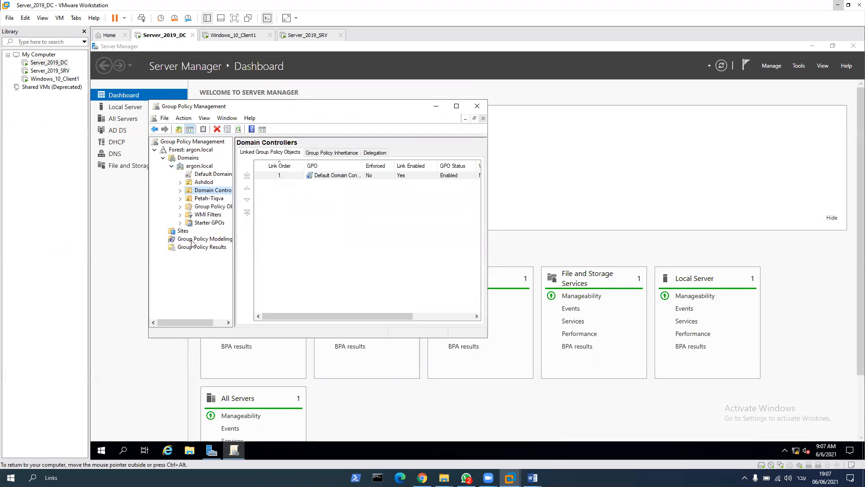
{"action": "left_click", "coordinate": [201, 176]}
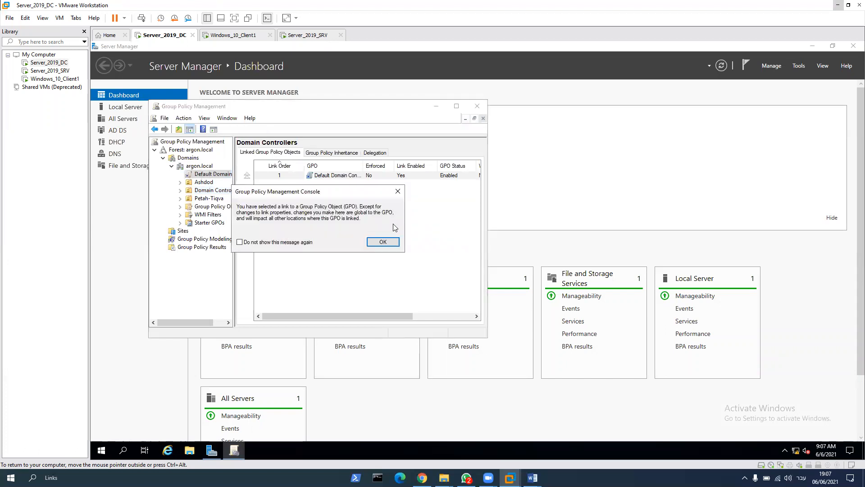
{"action": "left_click", "coordinate": [383, 240]}
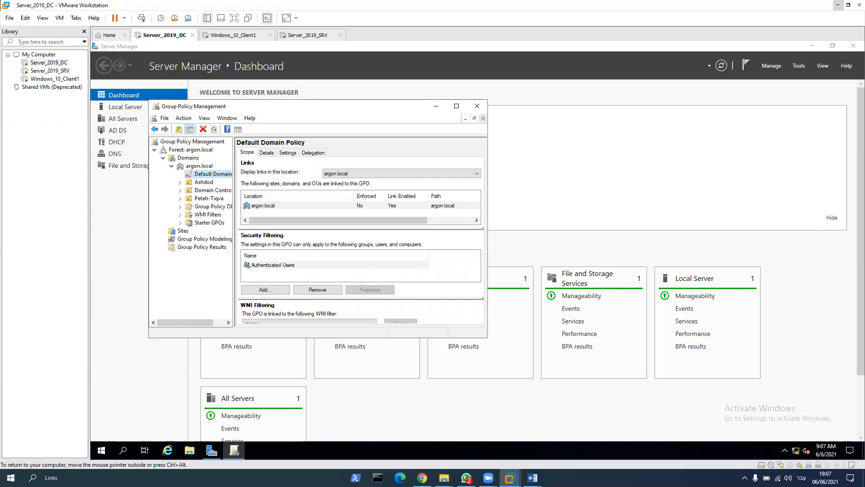
Step: Enlarge the Group Policy Management window, widen its tree to show full names, and expand Group Policy Objects
{"action": "left_click_drag", "start_coordinate": [253, 107], "coordinate": [505, 111]}
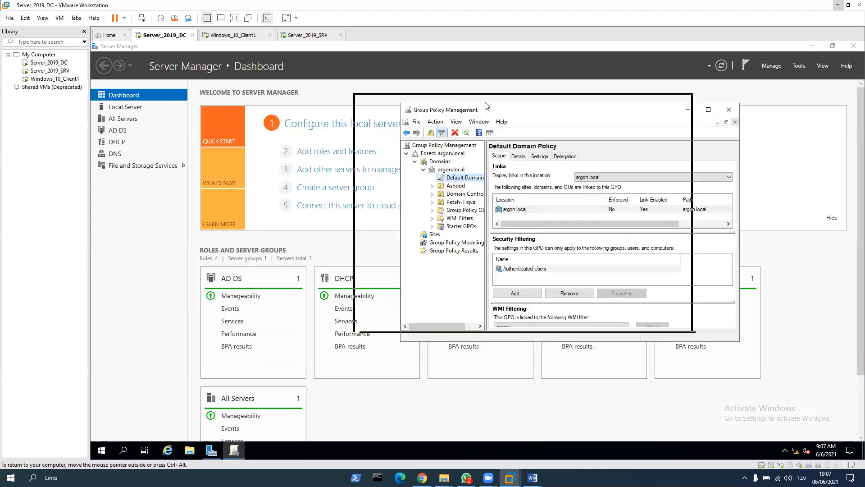
{"action": "left_click_drag", "start_coordinate": [450, 110], "coordinate": [382, 94]}
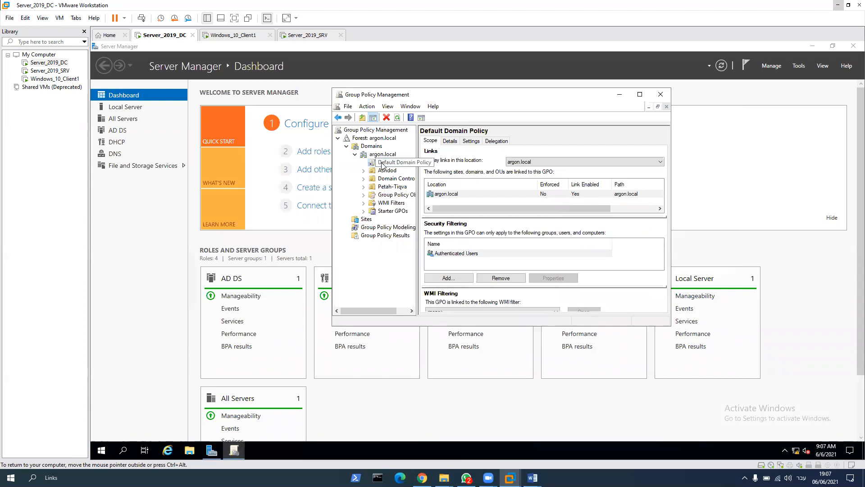
{"action": "left_click", "coordinate": [363, 195]}
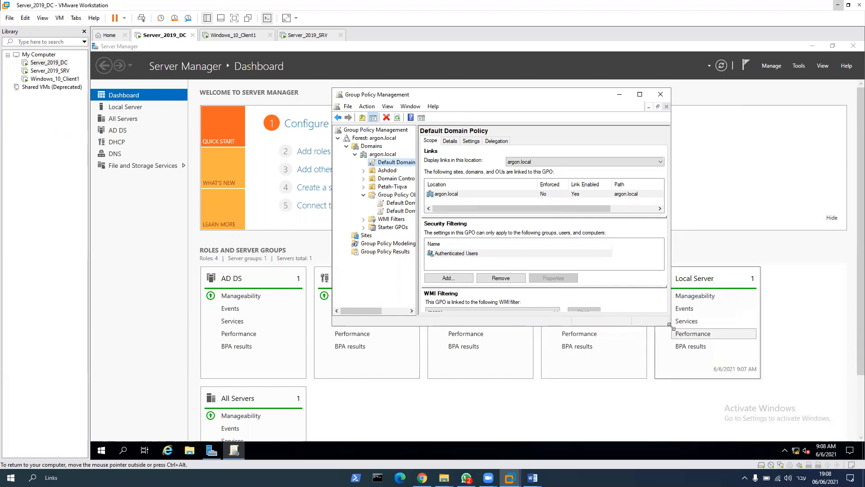
{"action": "left_click_drag", "start_coordinate": [668, 325], "coordinate": [748, 354]}
{"action": "left_click_drag", "start_coordinate": [416, 245], "coordinate": [476, 249]}
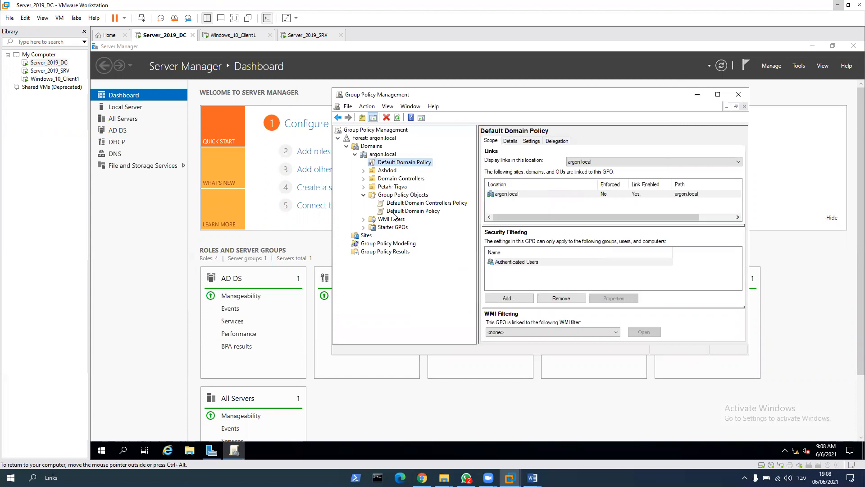
{"action": "left_click", "coordinate": [363, 178]}
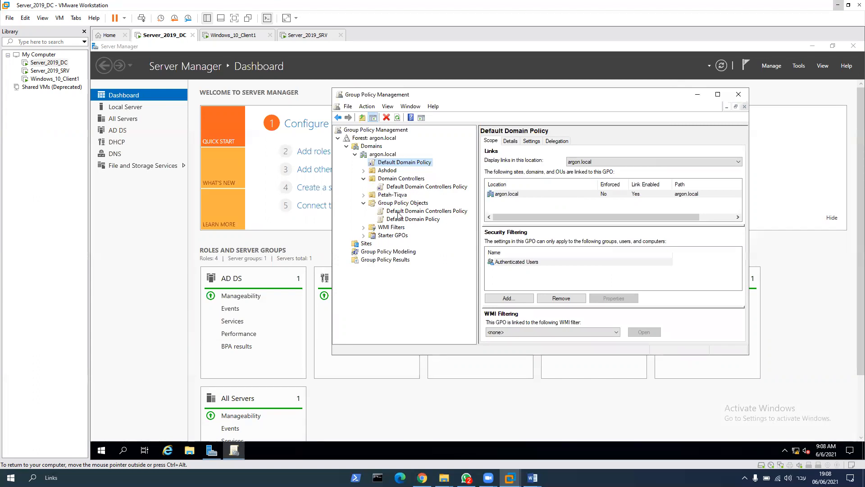
{"action": "left_click", "coordinate": [363, 179]}
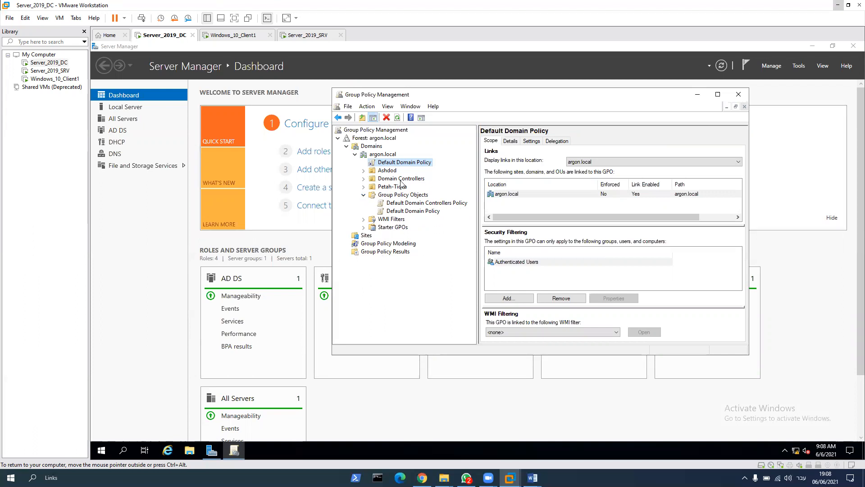
Step: Switch to the Windows_10_Client1 virtual machine and close its open File Explorer window
{"action": "left_click", "coordinate": [243, 36]}
{"action": "key", "text": "alt+space"}
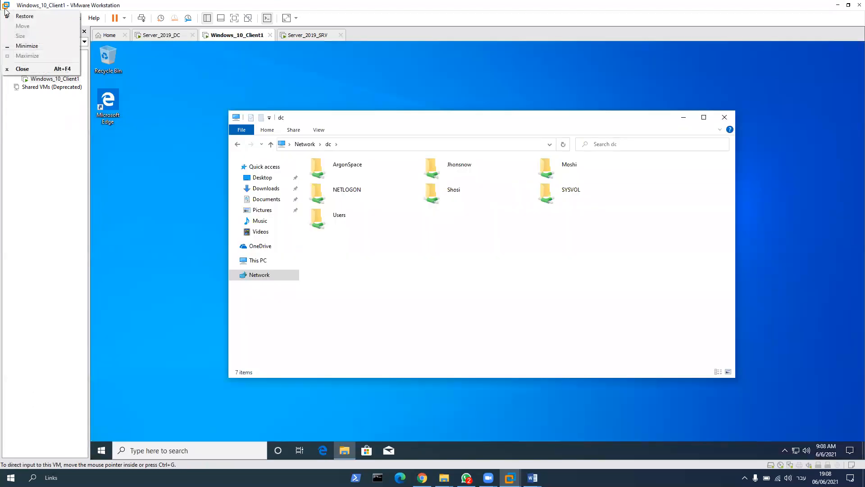
{"action": "left_click", "coordinate": [727, 118]}
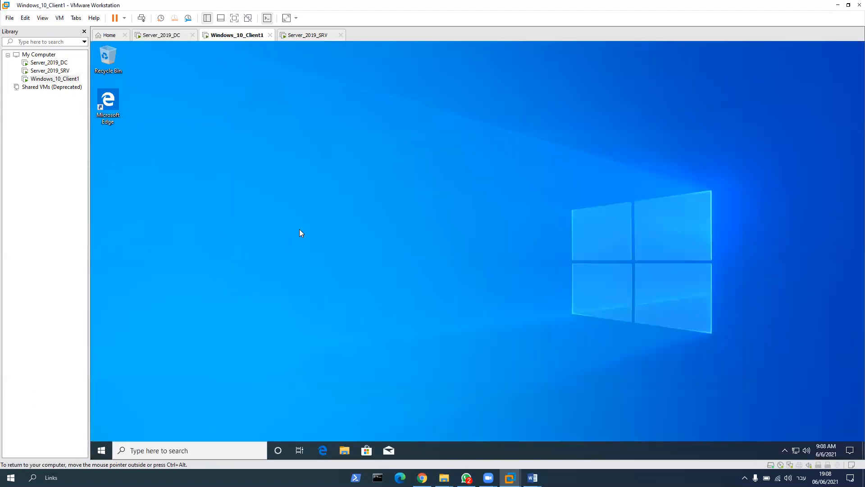
Step: Switch to the Server_2019_DC virtual machine and create a new Group Policy Object named Petah-Tiqva GPO
{"action": "left_click", "coordinate": [171, 36]}
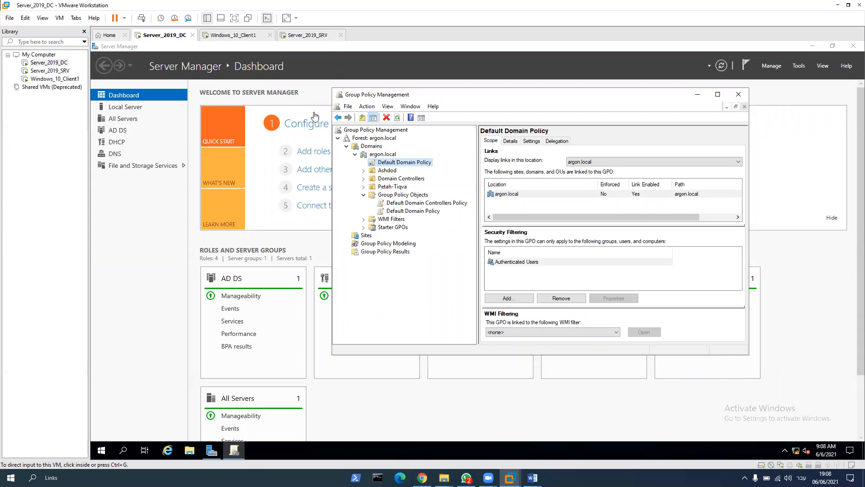
{"action": "right_click", "coordinate": [385, 196]}
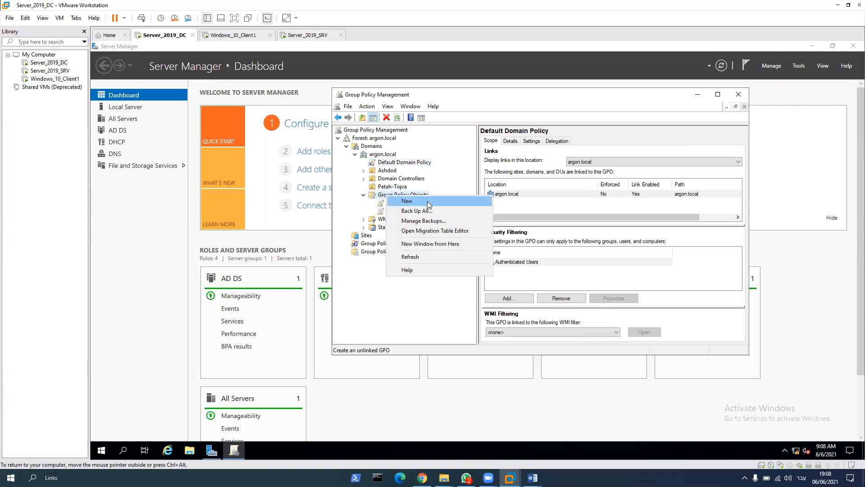
{"action": "left_click", "coordinate": [427, 202]}
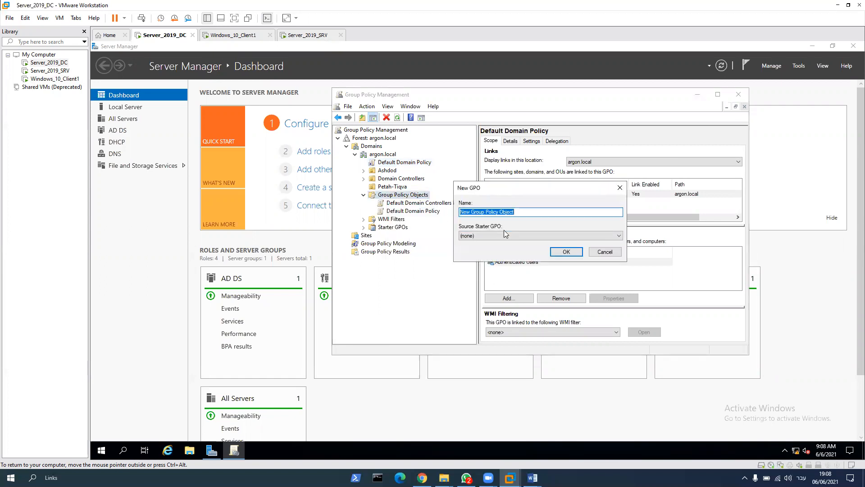
{"action": "type", "text": "Petah-Tiqva"}
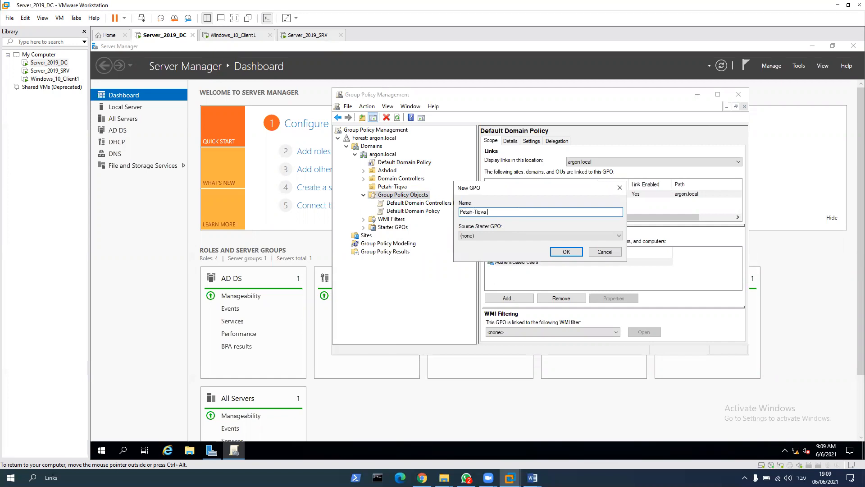
{"action": "type", "text": "GPO"}
{"action": "left_click", "coordinate": [567, 251]}
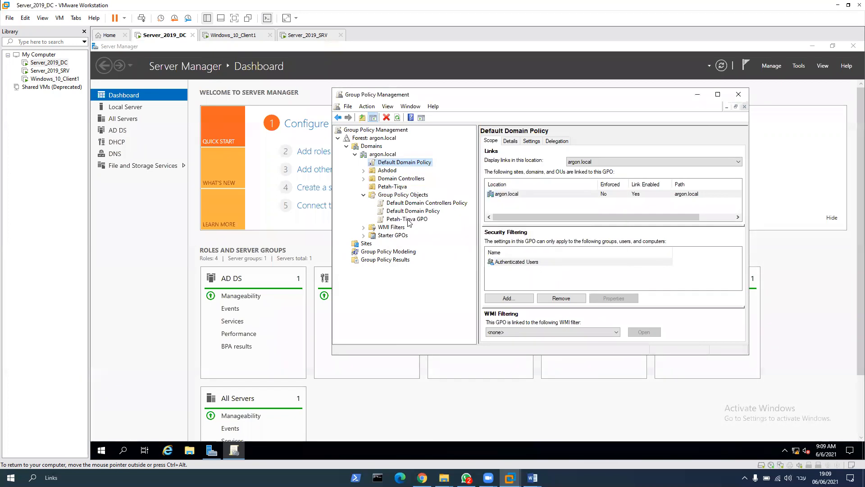
Step: Open Petah-Tiqva GPO for editing and show the System settings in the Administrative Templates policies of User Configuration
{"action": "right_click", "coordinate": [410, 220]}
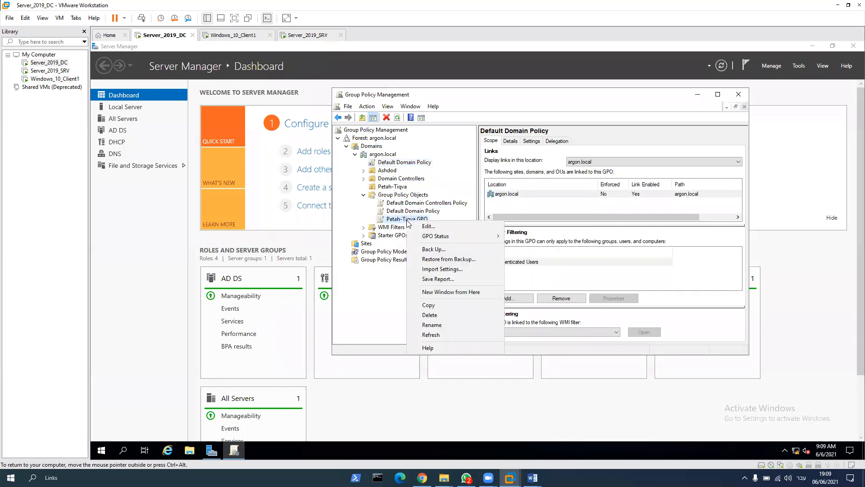
{"action": "left_click", "coordinate": [448, 231]}
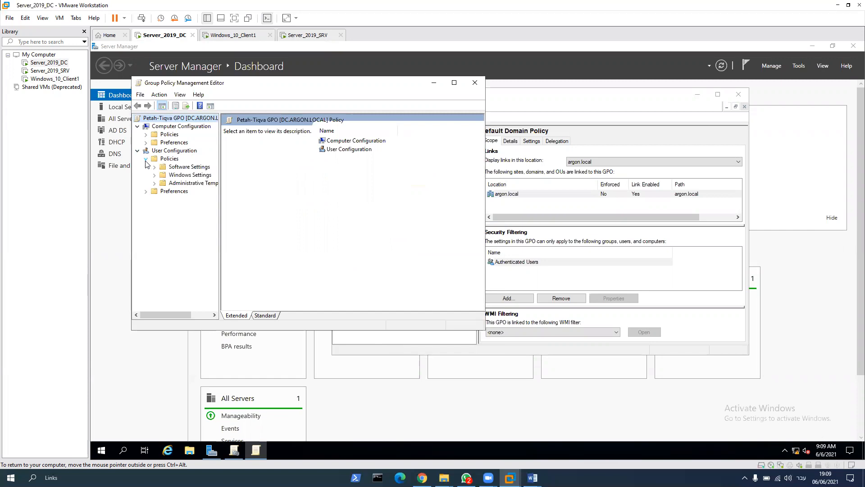
{"action": "left_click", "coordinate": [154, 183]}
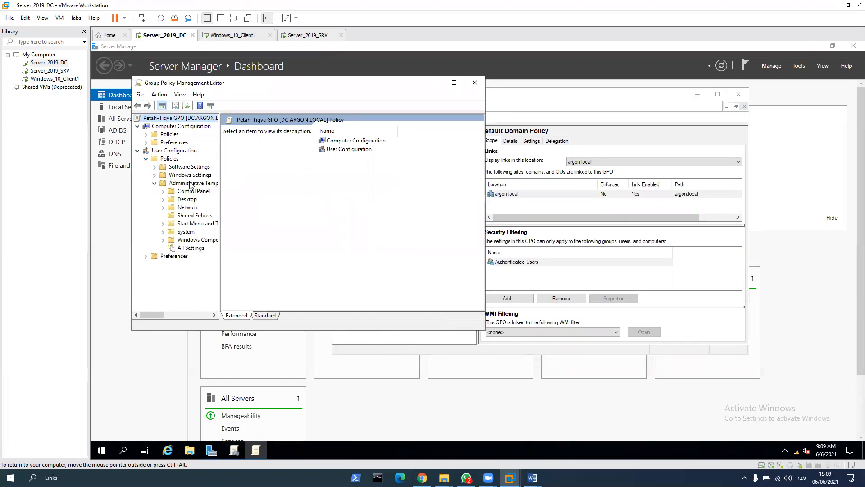
{"action": "left_click", "coordinate": [191, 183]}
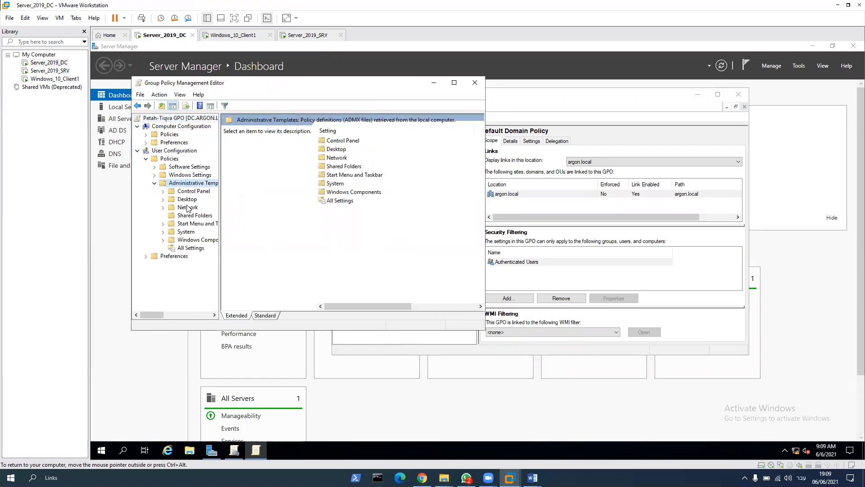
{"action": "left_click", "coordinate": [189, 232]}
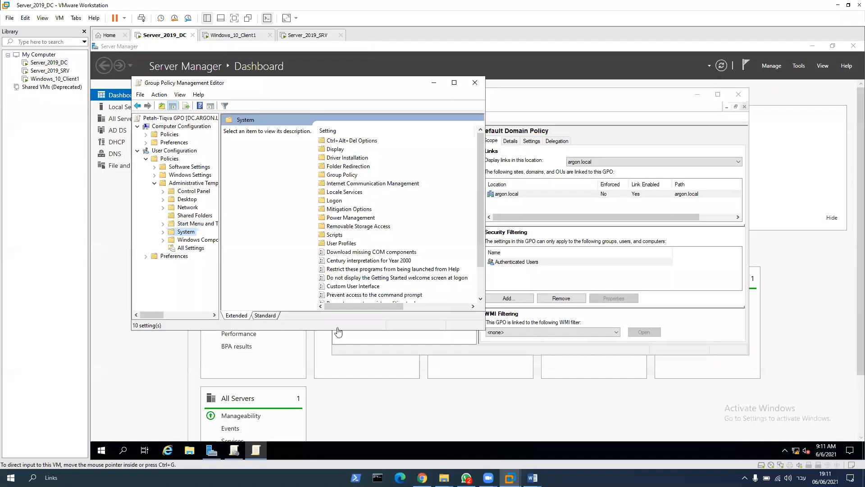
Step: Set the policy "Prevent access to the command prompt" to Enabled, apply it and close the policy editor
{"action": "left_click", "coordinate": [361, 295]}
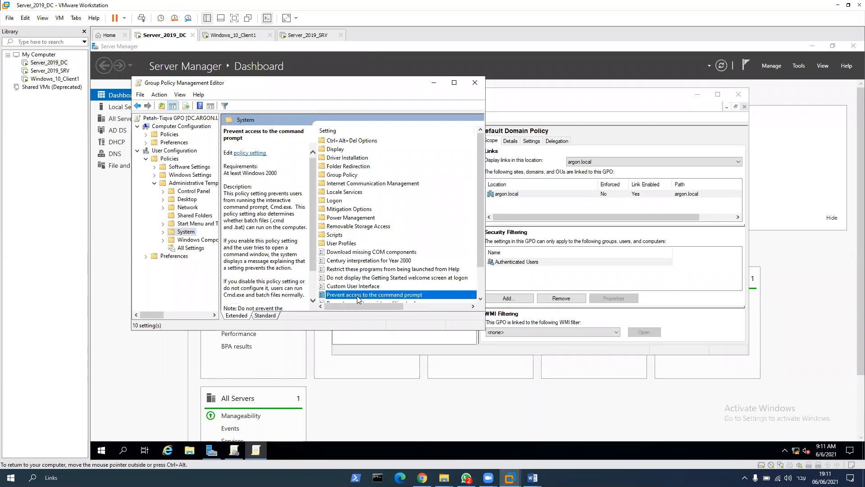
{"action": "double_click", "coordinate": [361, 295]}
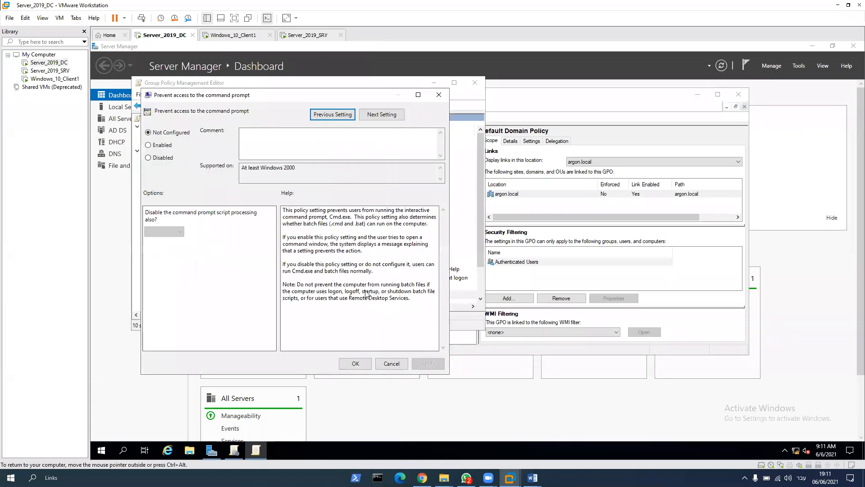
{"action": "left_click", "coordinate": [160, 146]}
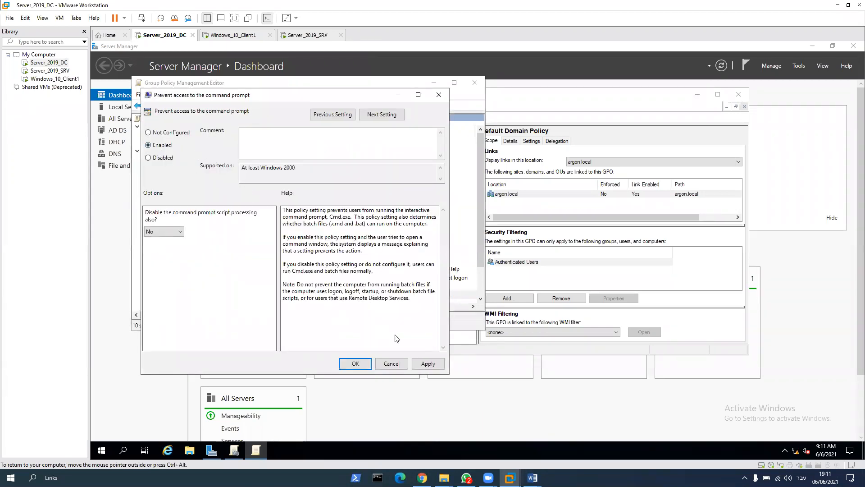
{"action": "left_click", "coordinate": [428, 364]}
{"action": "left_click", "coordinate": [356, 363]}
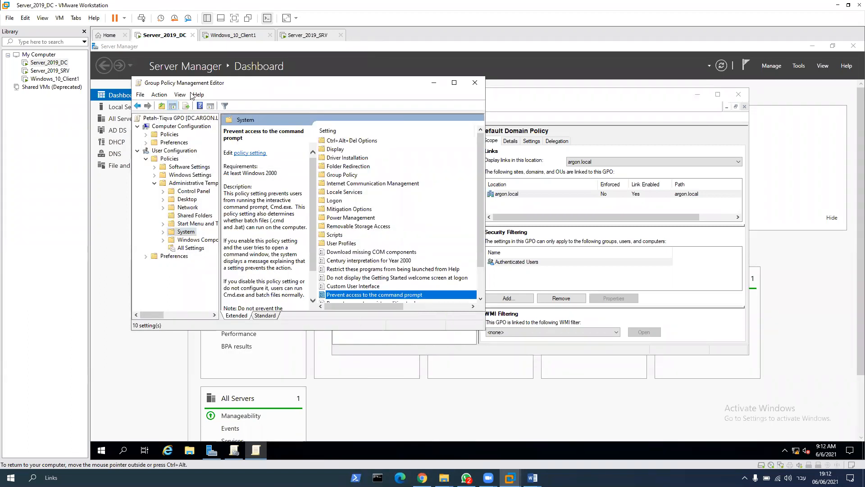
{"action": "left_click", "coordinate": [474, 83]}
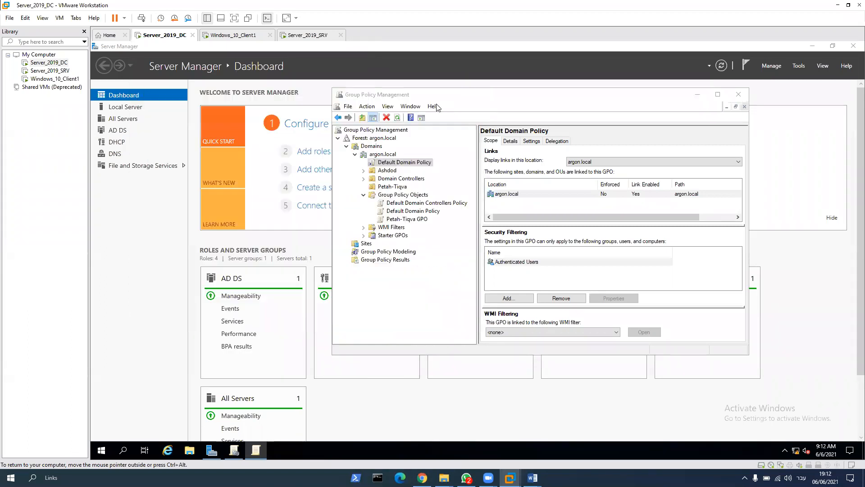
Step: Link Petah-Tiqva GPO to the Petah-Tiqva organizational unit and confirm the link
{"action": "left_click", "coordinate": [407, 219]}
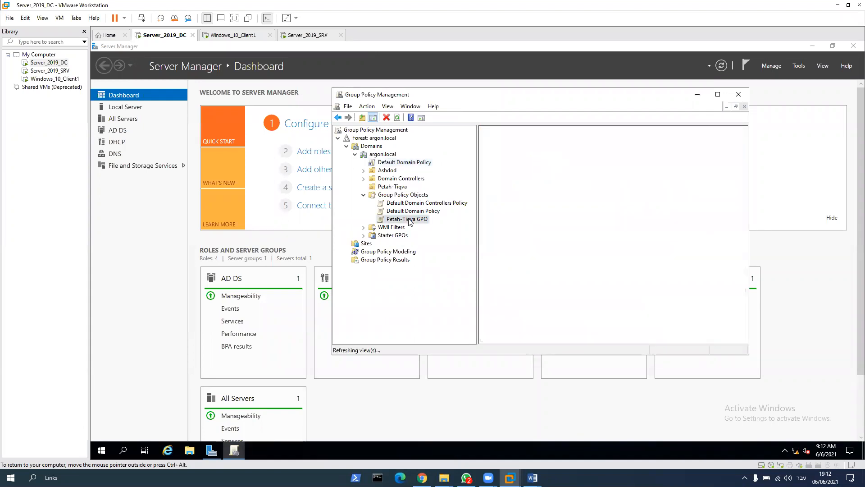
{"action": "left_click_drag", "start_coordinate": [410, 222], "coordinate": [397, 187]}
{"action": "left_click", "coordinate": [567, 246]}
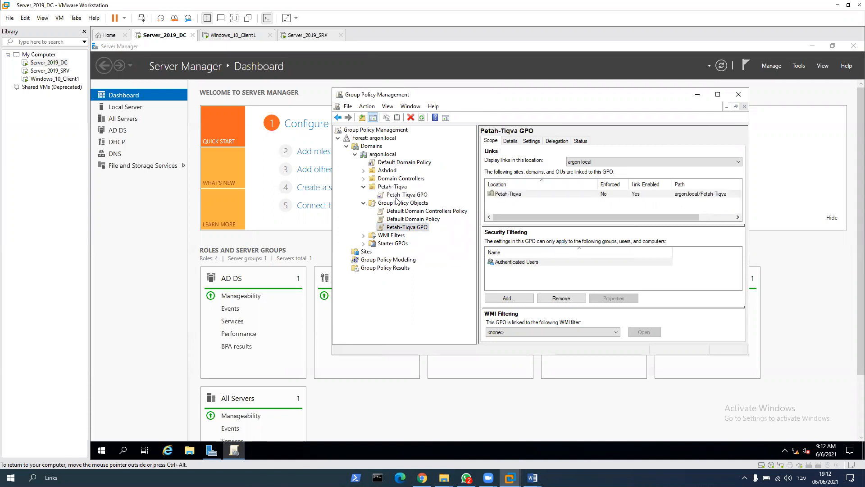
Step: Minimize the Group Policy Management and Server Manager windows, then run gpupdate /force in Command Prompt on the domain controller
{"action": "left_click", "coordinate": [697, 94]}
{"action": "left_click", "coordinate": [812, 46]}
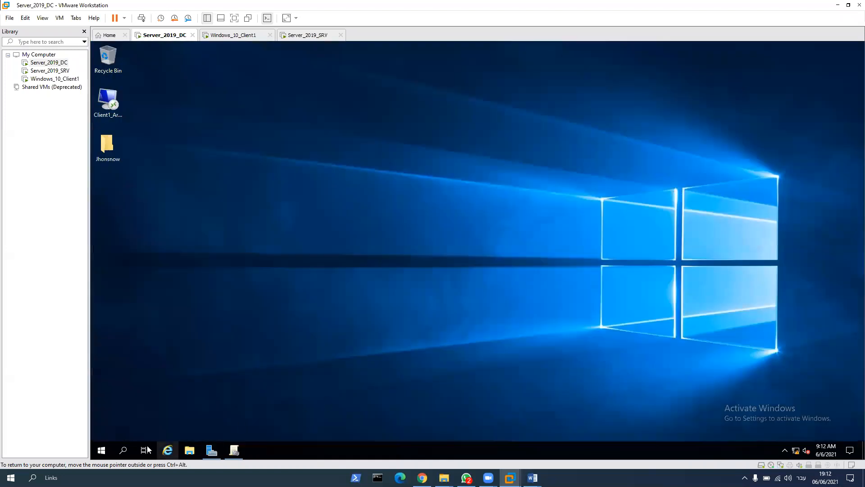
{"action": "left_click", "coordinate": [122, 450]}
{"action": "type", "text": "cmd"}
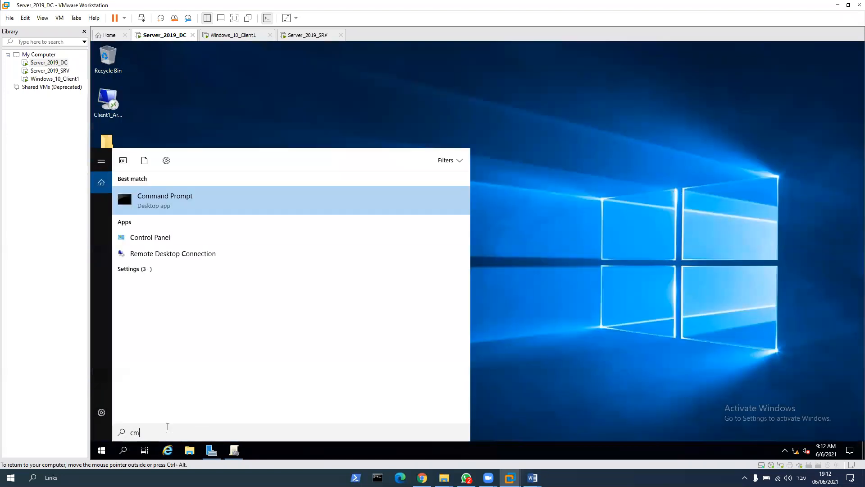
{"action": "key", "text": "Return"}
{"action": "type", "text": "gpupdate /"}
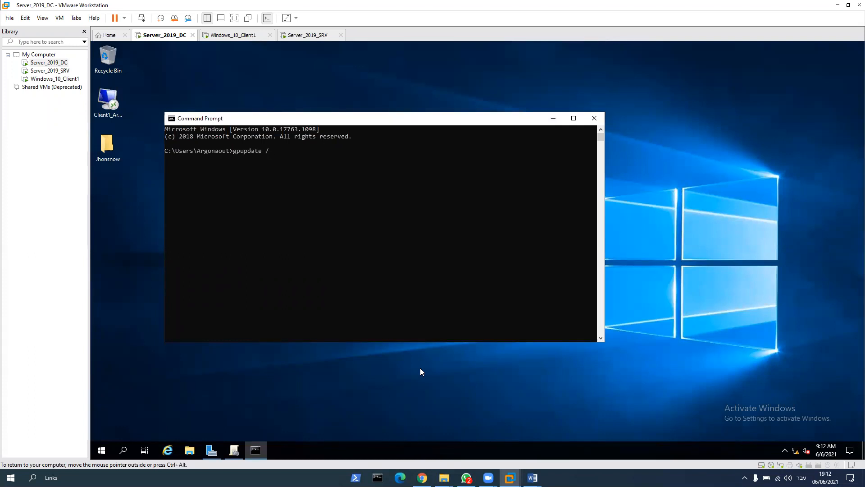
{"action": "type", "text": "force"}
{"action": "key", "text": "Return"}
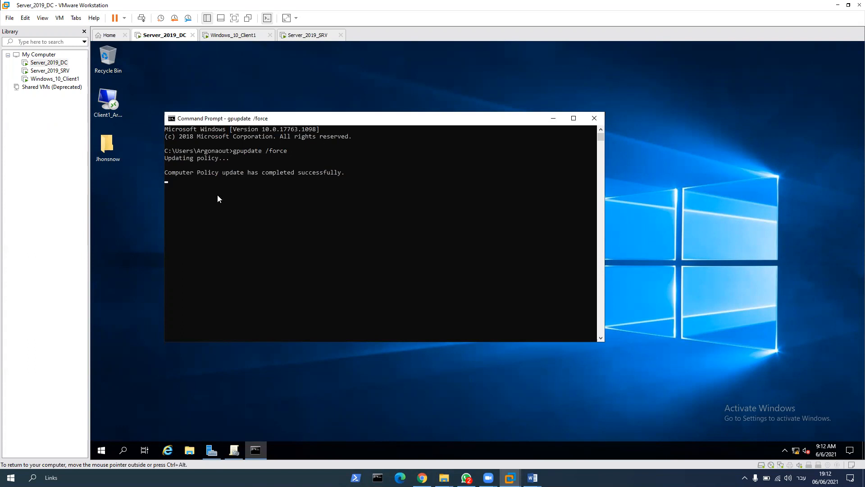
Step: On Windows_10_Client1, test command prompt access by running the text "ds" in Command Prompt, and close it
{"action": "left_click", "coordinate": [231, 36]}
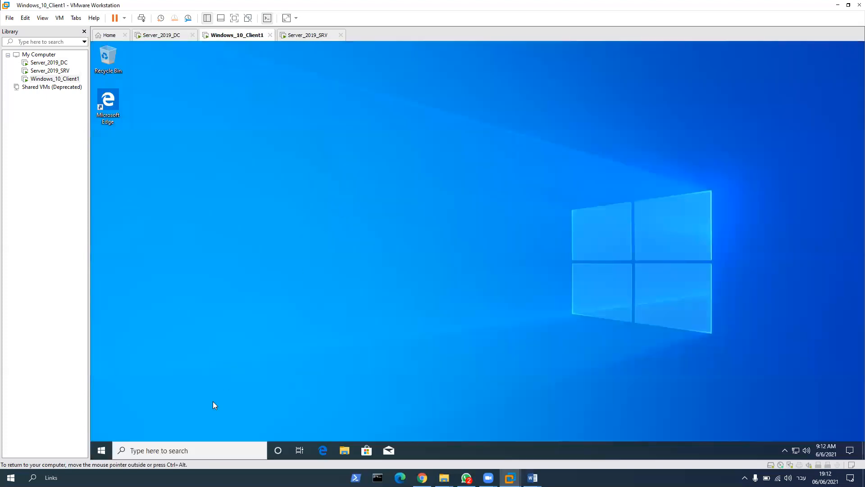
{"action": "left_click", "coordinate": [189, 449]}
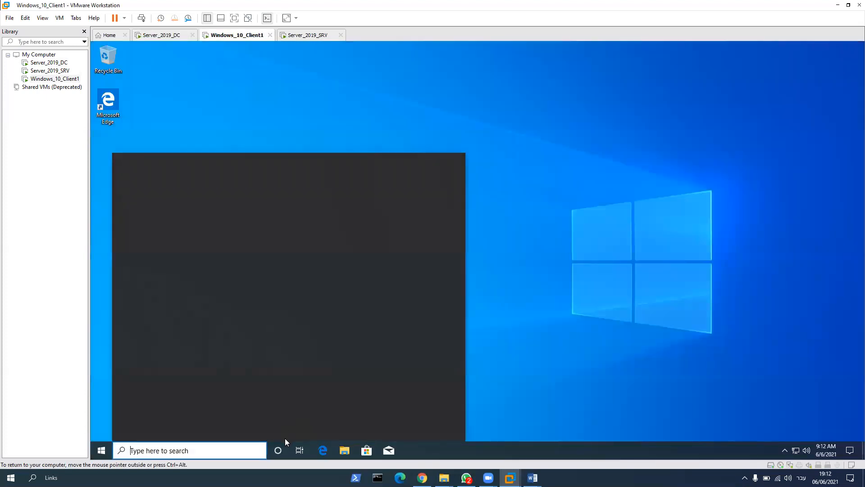
{"action": "type", "text": "cmd"}
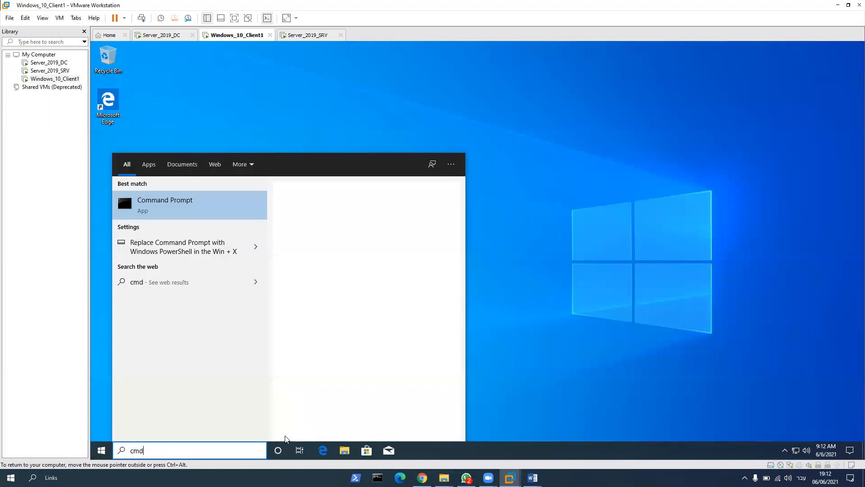
{"action": "key", "text": "Return"}
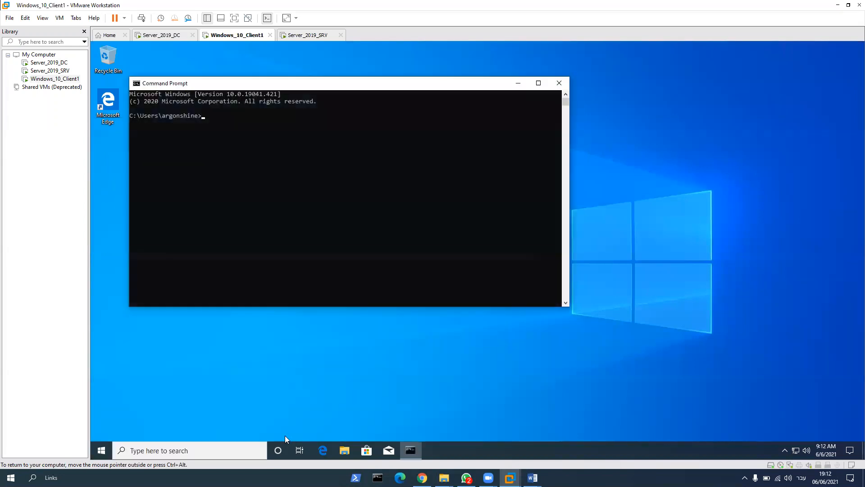
{"action": "type", "text": "ds"}
{"action": "key", "text": "Return"}
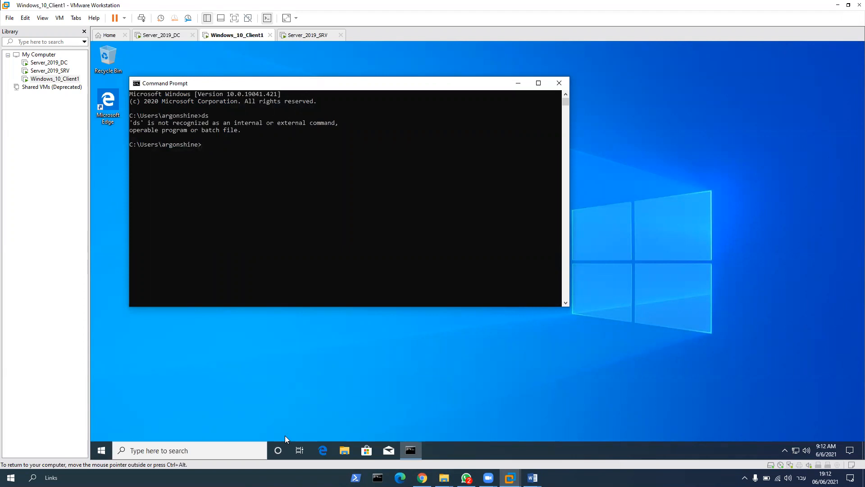
{"action": "left_click", "coordinate": [558, 82]}
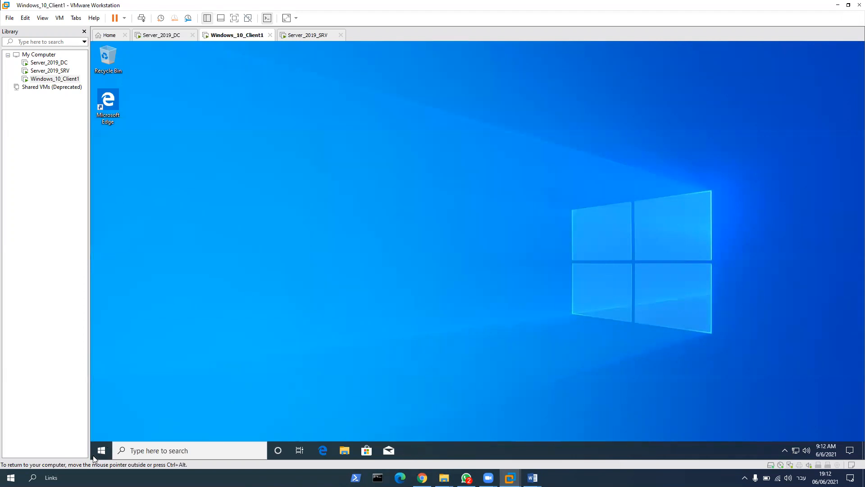
Step: Sign out of the Windows 10 client and sign in again by entering the account password
{"action": "left_click", "coordinate": [100, 451]}
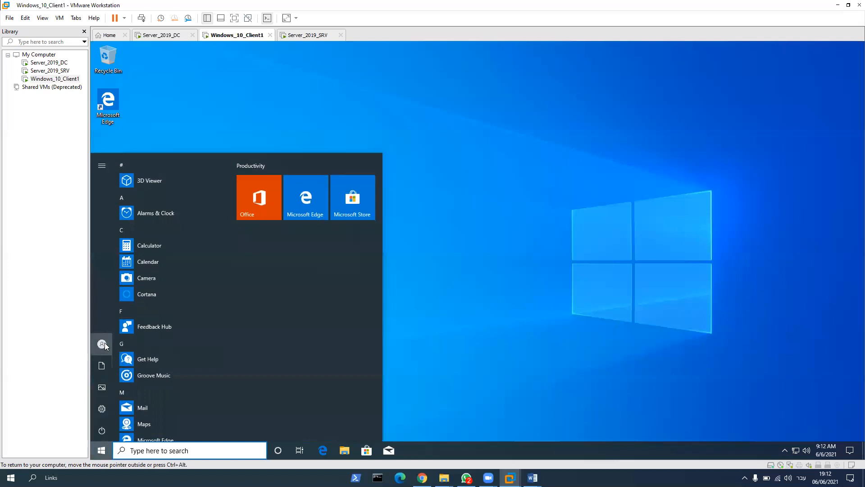
{"action": "left_click", "coordinate": [107, 342]}
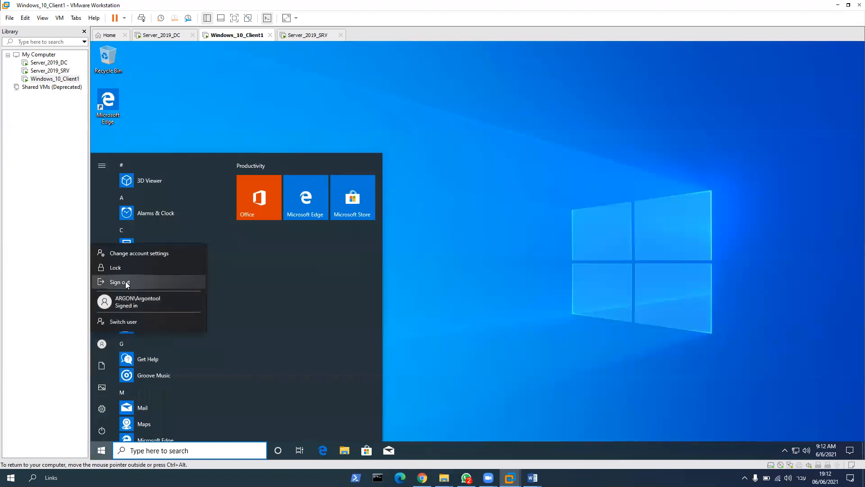
{"action": "left_click", "coordinate": [125, 281]}
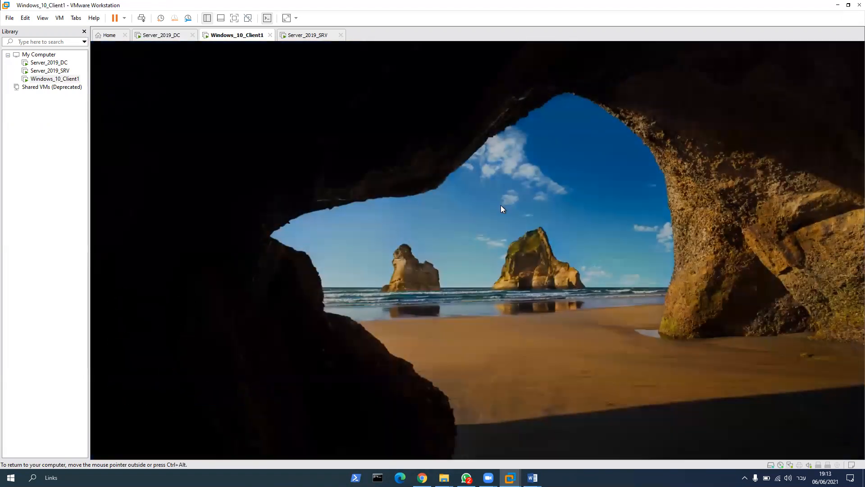
{"action": "left_click", "coordinate": [501, 204]}
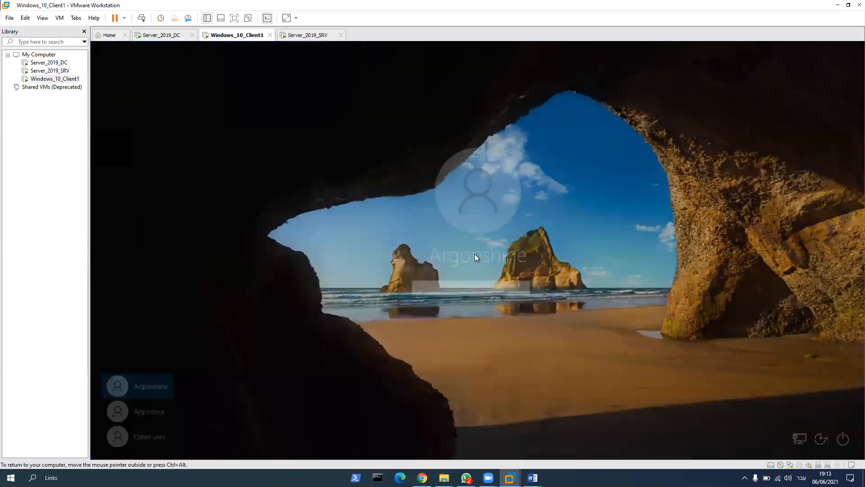
{"action": "type", "text": "••••••"}
{"action": "key", "text": "Return"}
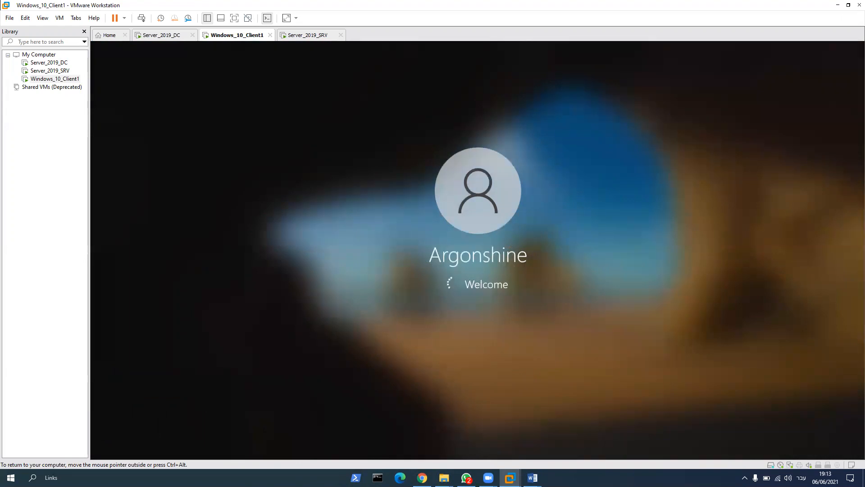
Step: On Server_2019_DC, close Command Prompt and open Active Directory Users and Computers from Server Manager to check the Petah-Tiqva organizational unit
{"action": "left_click", "coordinate": [162, 35]}
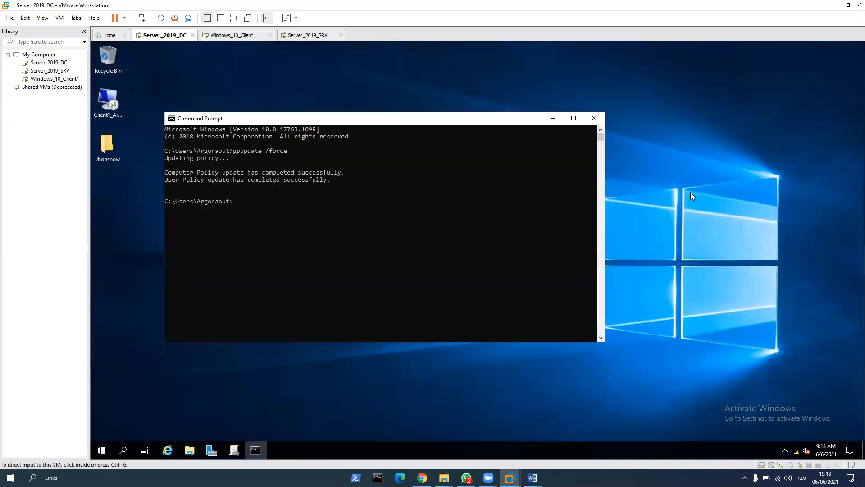
{"action": "left_click", "coordinate": [593, 118]}
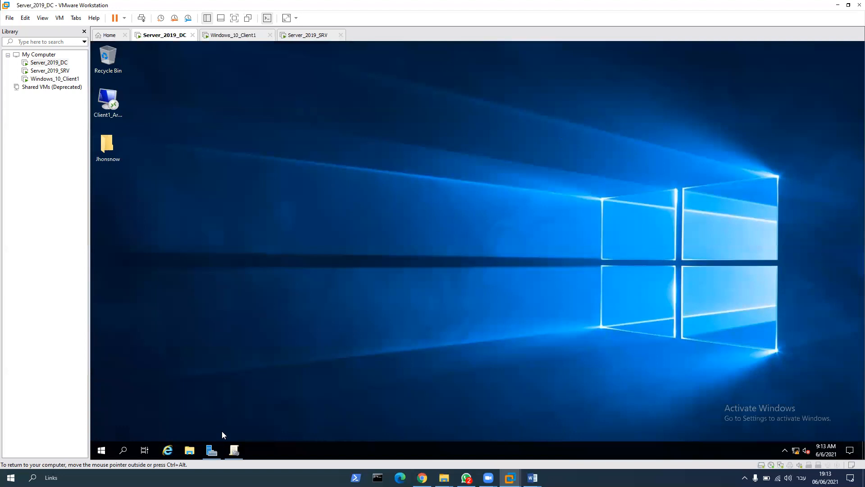
{"action": "left_click", "coordinate": [211, 450]}
{"action": "left_click", "coordinate": [799, 65]}
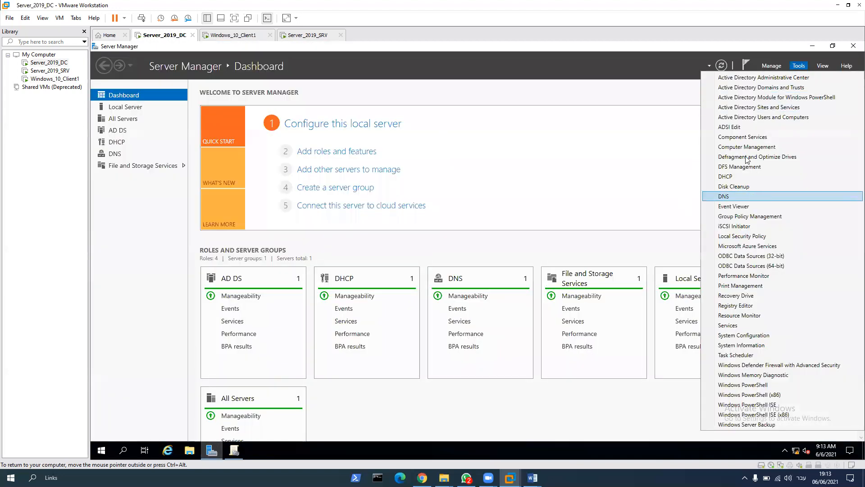
{"action": "left_click", "coordinate": [746, 117]}
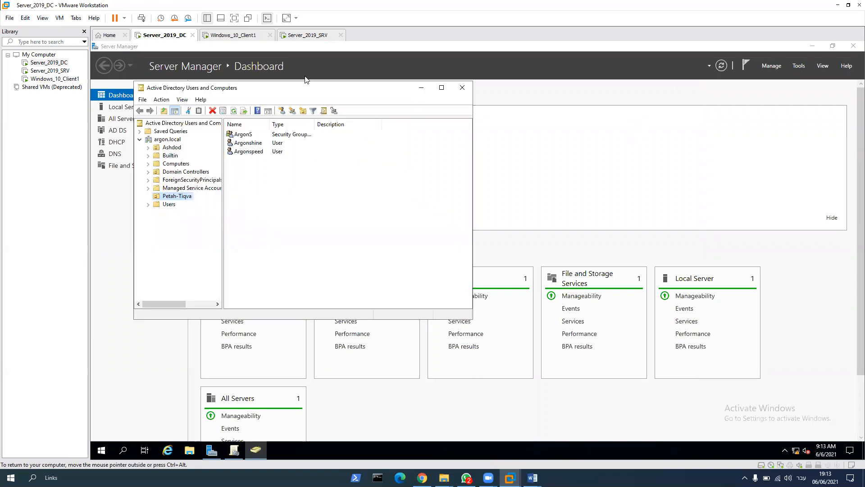
Step: On Windows_10_Client1, launch Command Prompt twice to test whether the policy blocks it, closing the window after each attempt
{"action": "left_click", "coordinate": [234, 35]}
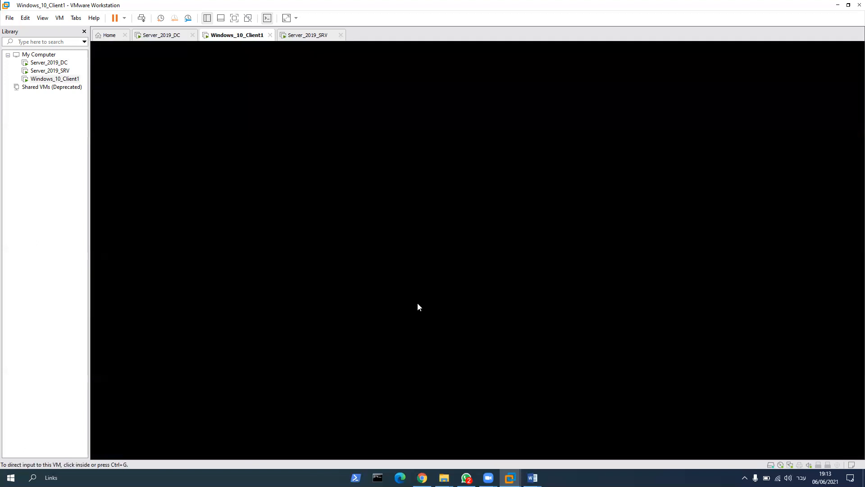
{"action": "left_click", "coordinate": [174, 449]}
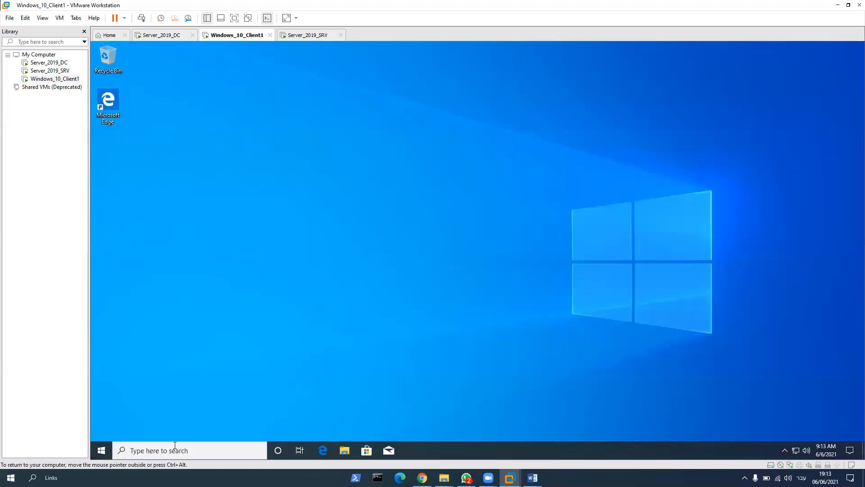
{"action": "type", "text": "cmd"}
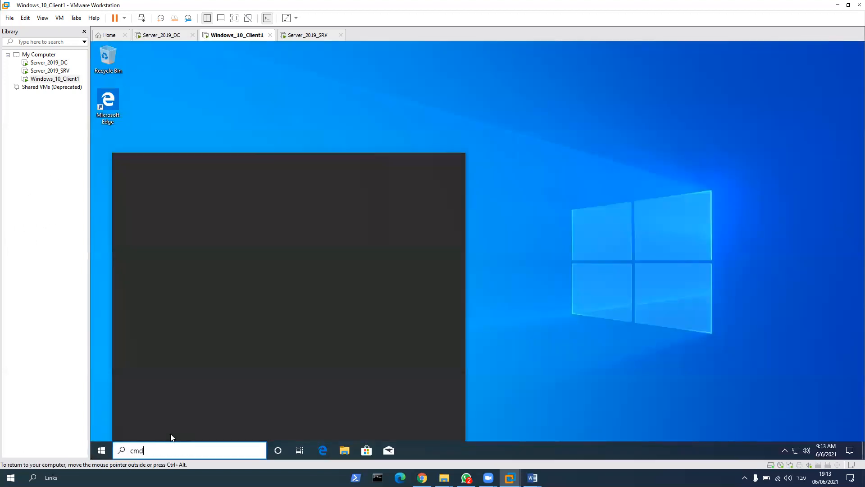
{"action": "key", "text": "Return"}
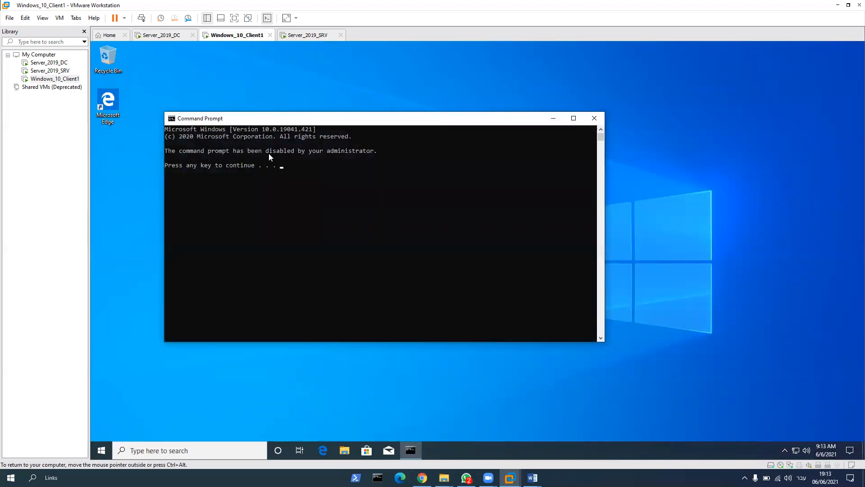
{"action": "key", "text": "Return"}
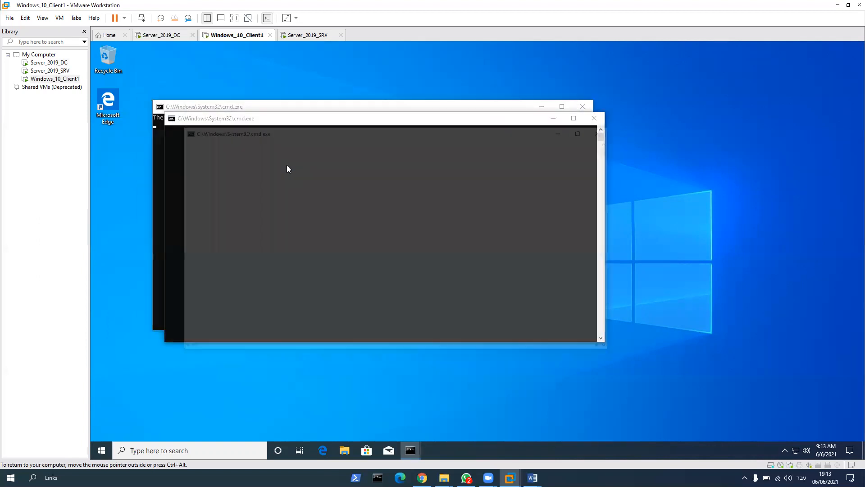
{"action": "key", "text": "Return"}
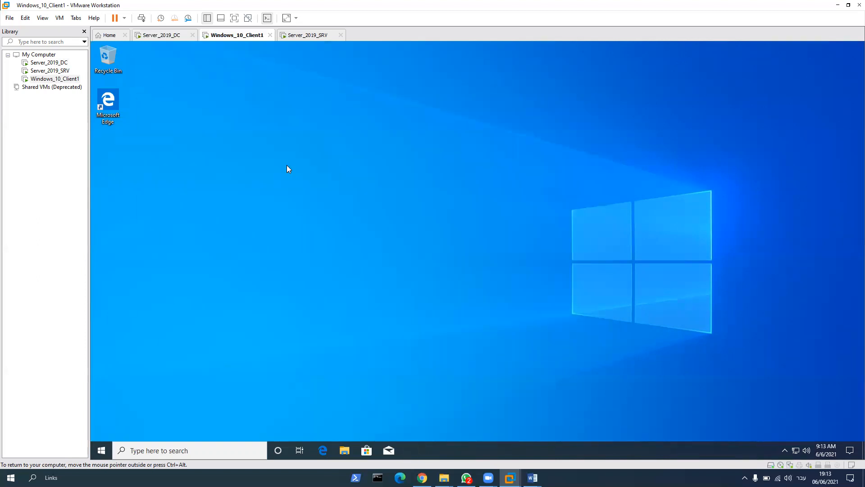
{"action": "left_click", "coordinate": [187, 452]}
{"action": "type", "text": "cmd"}
{"action": "key", "text": "Return"}
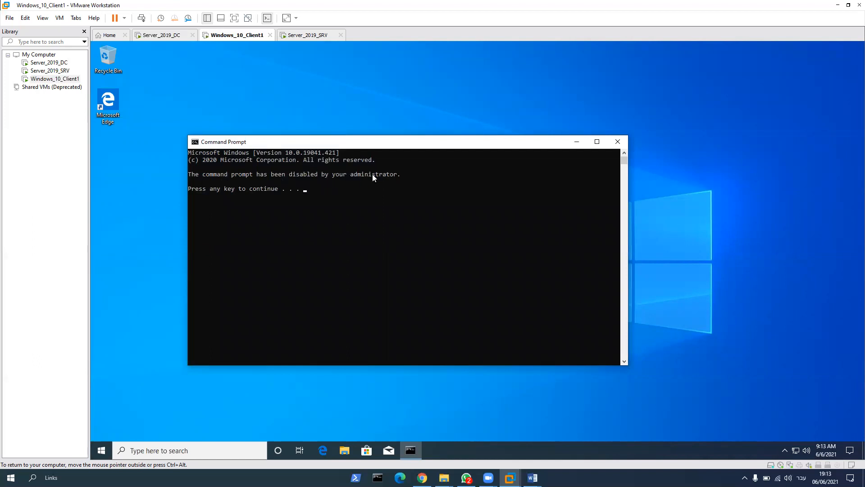
{"action": "left_click", "coordinate": [616, 143]}
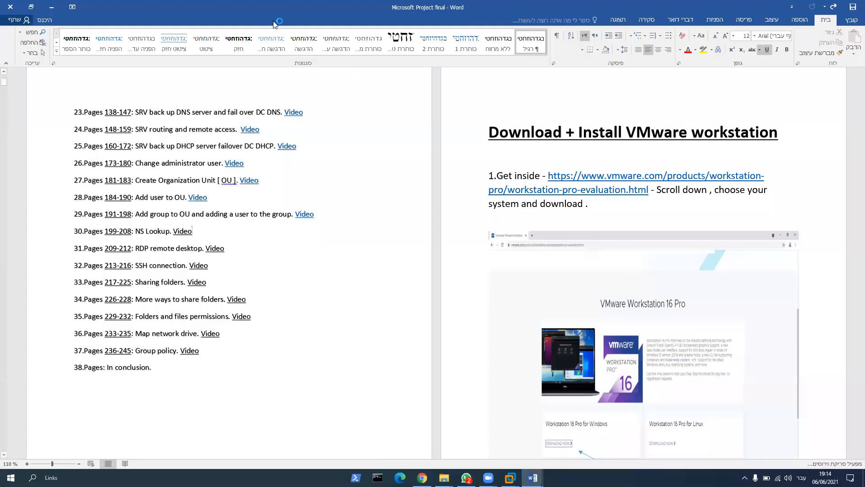
Step: Switch to Word and move the Microsoft Project final and Hebrew project summary documents off this screen, returning to the Windows 10 client
{"action": "left_click", "coordinate": [54, 8]}
{"action": "left_click", "coordinate": [53, 9]}
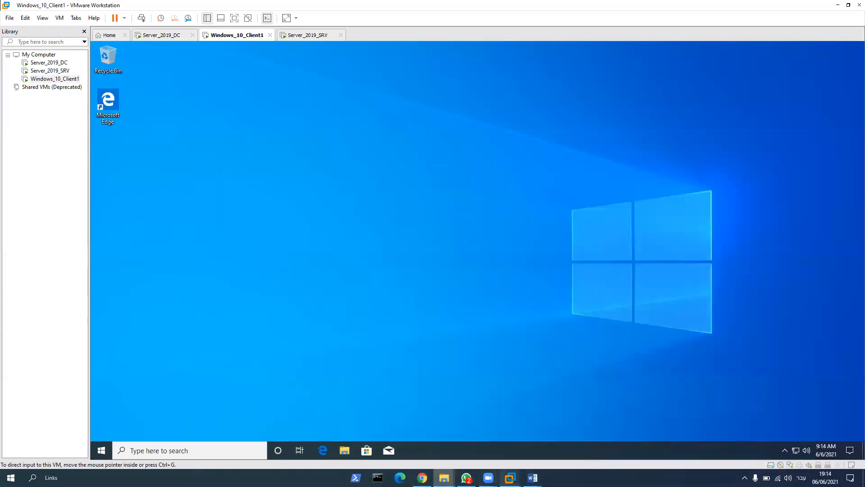
{"action": "mouse_move", "coordinate": [532, 477]}
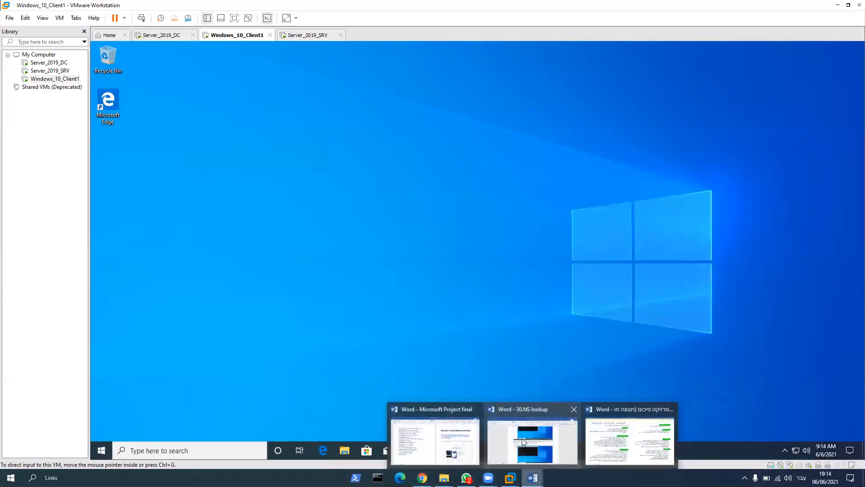
{"action": "left_click", "coordinate": [453, 435]}
{"action": "left_click", "coordinate": [31, 7]}
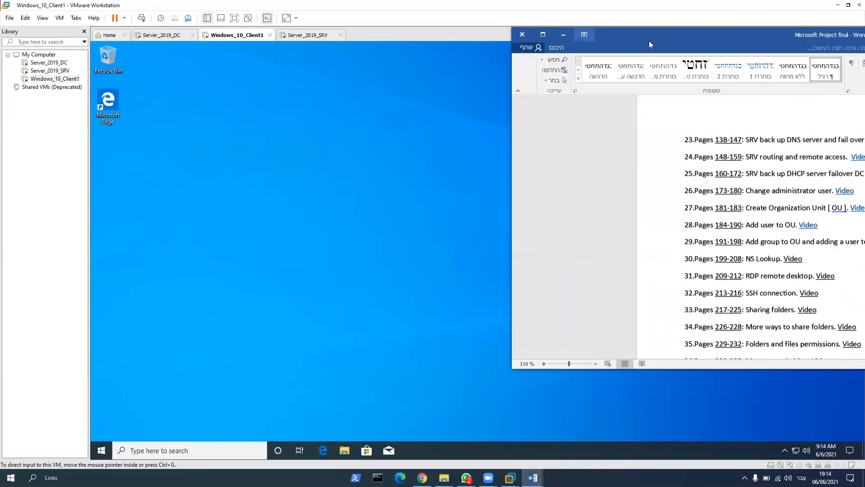
{"action": "left_click_drag", "start_coordinate": [649, 42], "coordinate": [864, 42]}
{"action": "mouse_move", "coordinate": [533, 478]}
{"action": "left_click", "coordinate": [600, 453]}
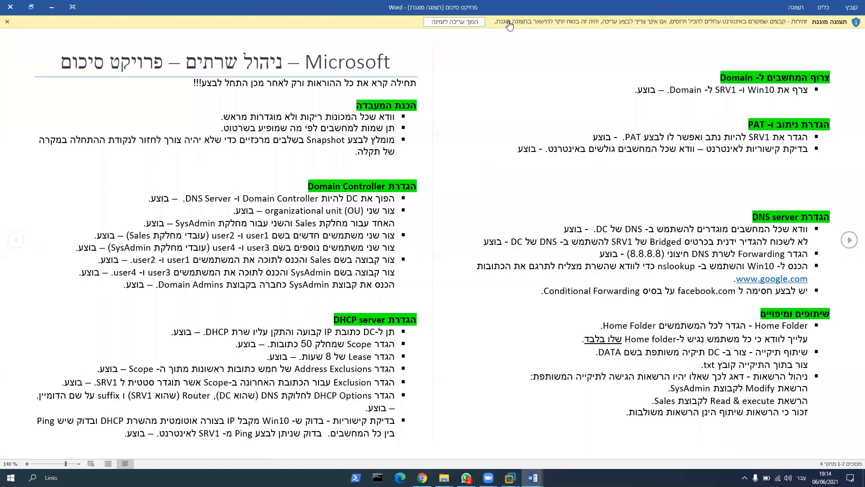
{"action": "left_click_drag", "start_coordinate": [511, 8], "coordinate": [864, 18]}
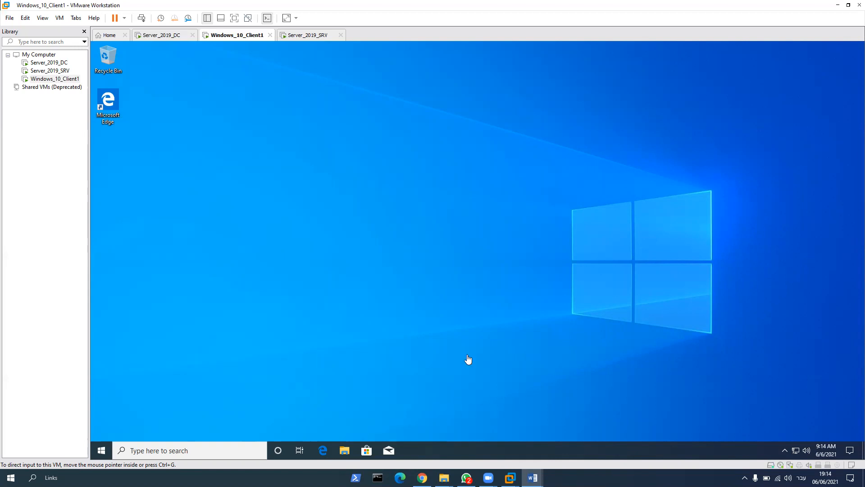
{"action": "left_click", "coordinate": [473, 323]}
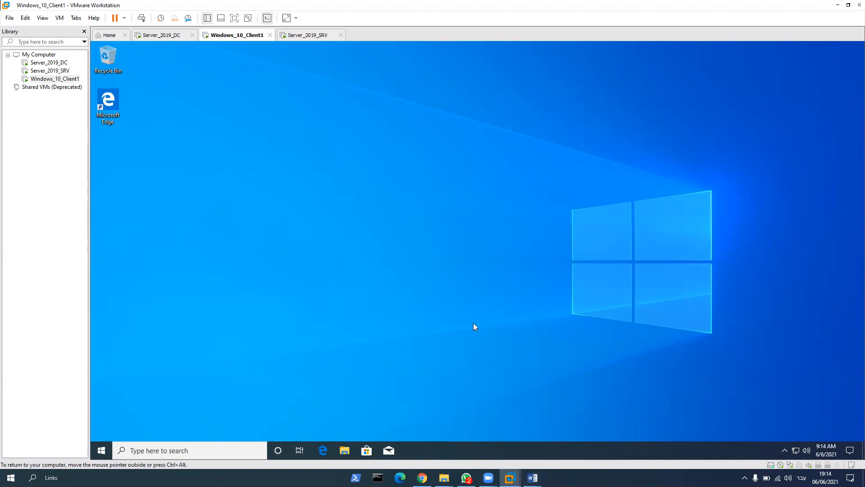
Step: On Server_2019_DC, check the Ashdod organizational unit in Active Directory Users and Computers, and close the console
{"action": "left_click", "coordinate": [174, 44]}
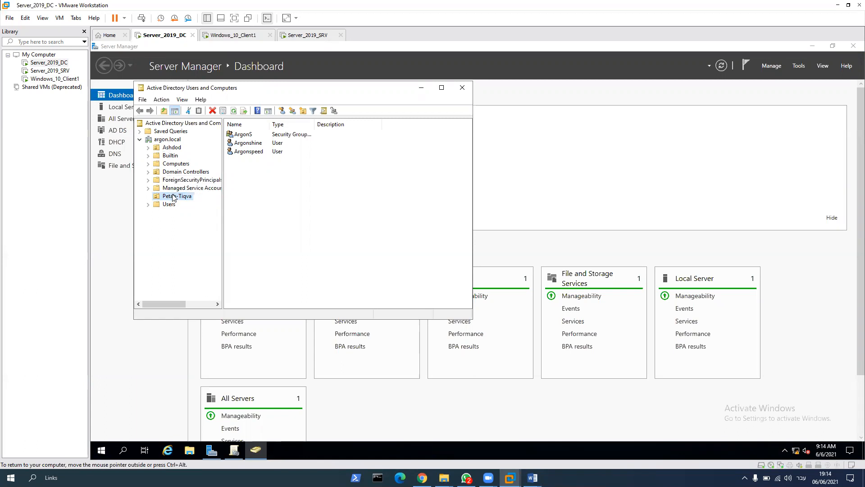
{"action": "left_click", "coordinate": [174, 148]}
{"action": "left_click", "coordinate": [463, 90]}
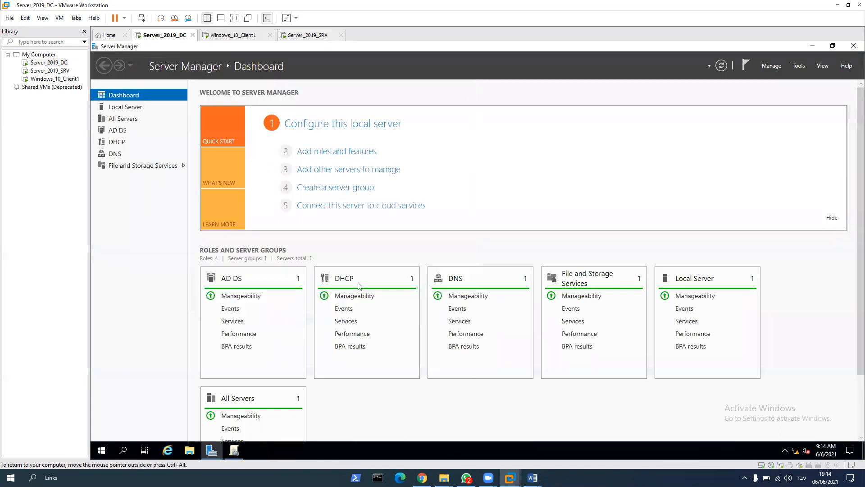
Step: In Group Policy Management, create a new group policy object named Ashdod GPO under Group Policy Objects in argon.local
{"action": "left_click", "coordinate": [234, 450]}
{"action": "right_click", "coordinate": [393, 203]}
{"action": "left_click", "coordinate": [413, 209]}
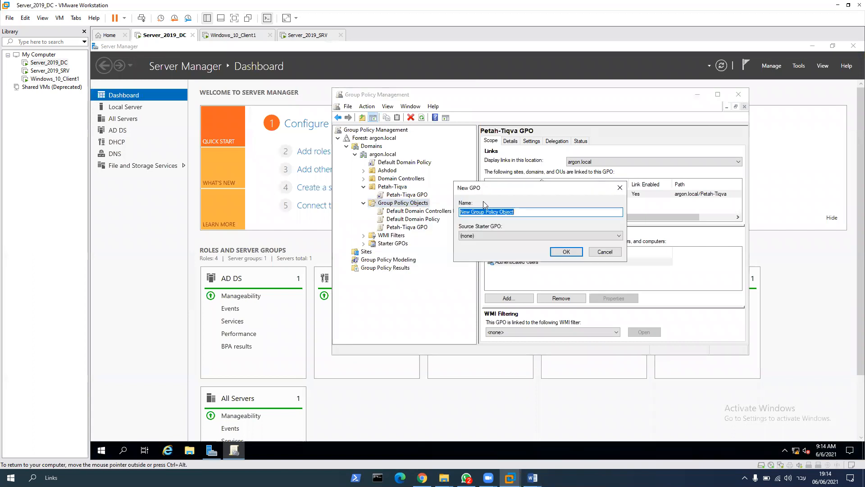
{"action": "type", "text": "Ashdod GPO"}
{"action": "left_click", "coordinate": [566, 251]}
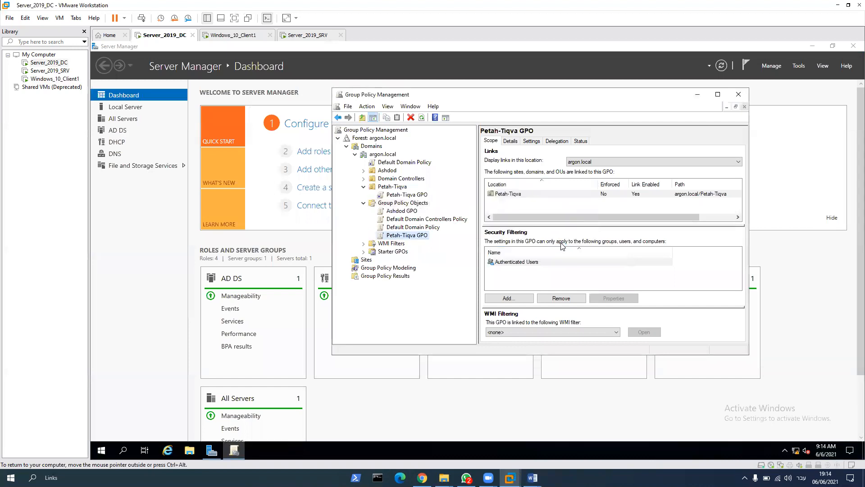
Step: Open Ashdod GPO for editing and expand the Administrative Templates under the User Configuration policies
{"action": "left_click", "coordinate": [399, 211]}
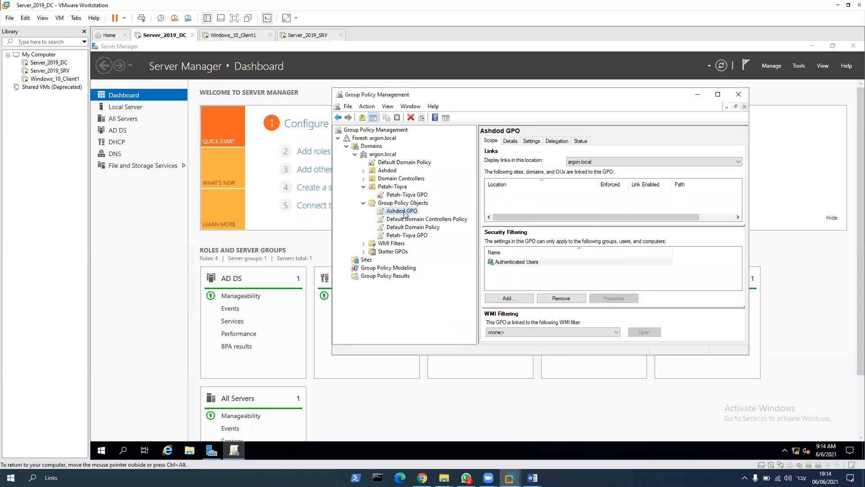
{"action": "right_click", "coordinate": [403, 212]}
{"action": "left_click", "coordinate": [430, 219]}
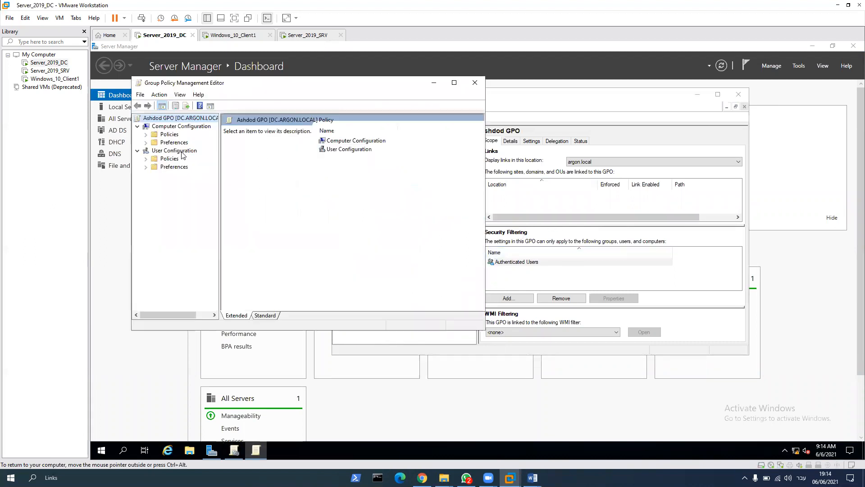
{"action": "left_click", "coordinate": [146, 158]}
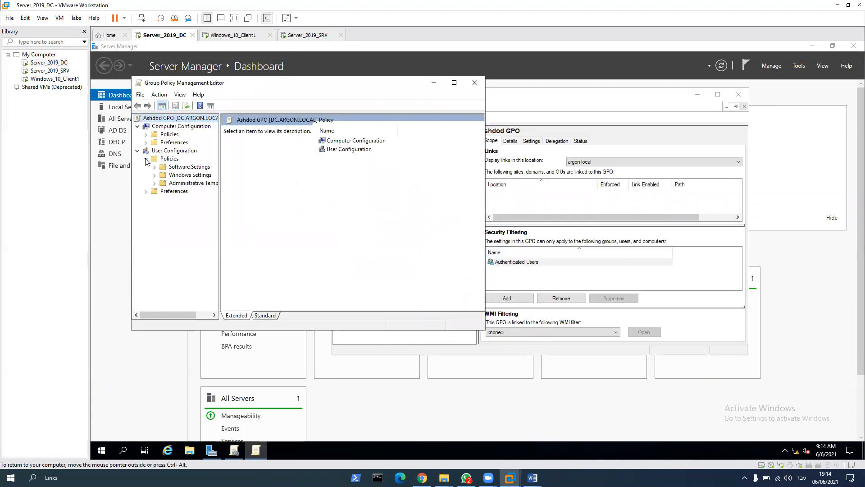
{"action": "left_click", "coordinate": [154, 183]}
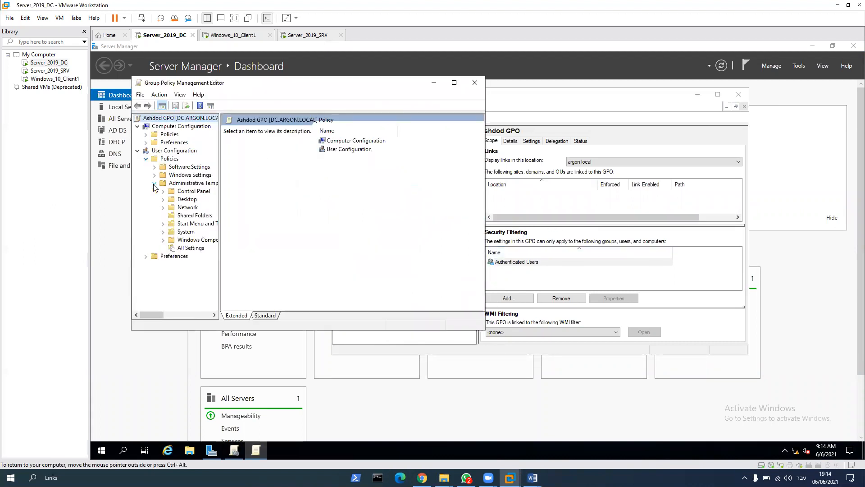
Step: Examine the user policy settings available under System and Windows Components in Ashdod GPO
{"action": "left_click", "coordinate": [186, 232]}
{"action": "scroll", "coordinate": [368, 250], "scroll_direction": "down", "scroll_amount": 3}
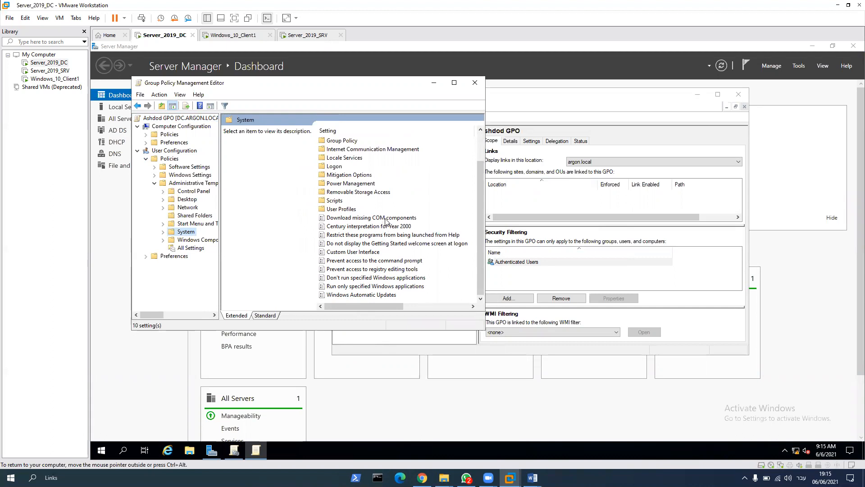
{"action": "scroll", "coordinate": [385, 220], "scroll_direction": "up", "scroll_amount": 2}
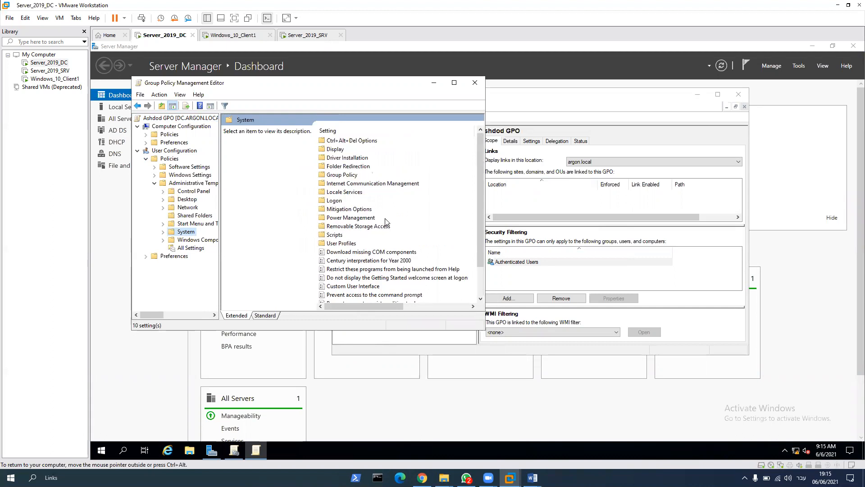
{"action": "left_click", "coordinate": [184, 240]}
{"action": "scroll", "coordinate": [381, 252], "scroll_direction": "down", "scroll_amount": 8}
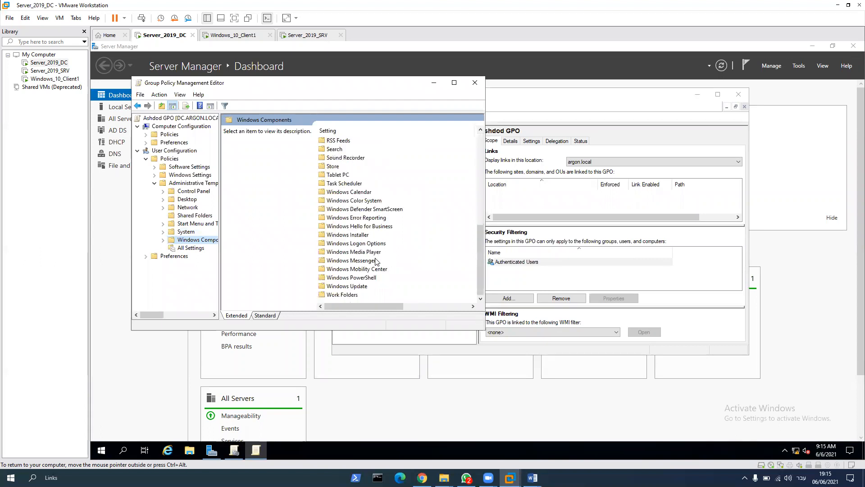
Step: Enable "Prohibit access to Control Panel and PC settings" in the Control Panel policies of Ashdod GPO and apply the change
{"action": "left_click", "coordinate": [188, 193]}
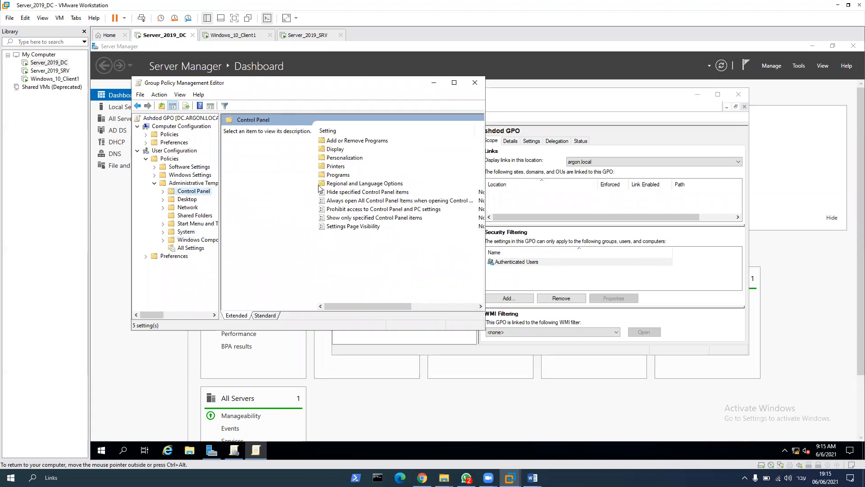
{"action": "double_click", "coordinate": [360, 210]}
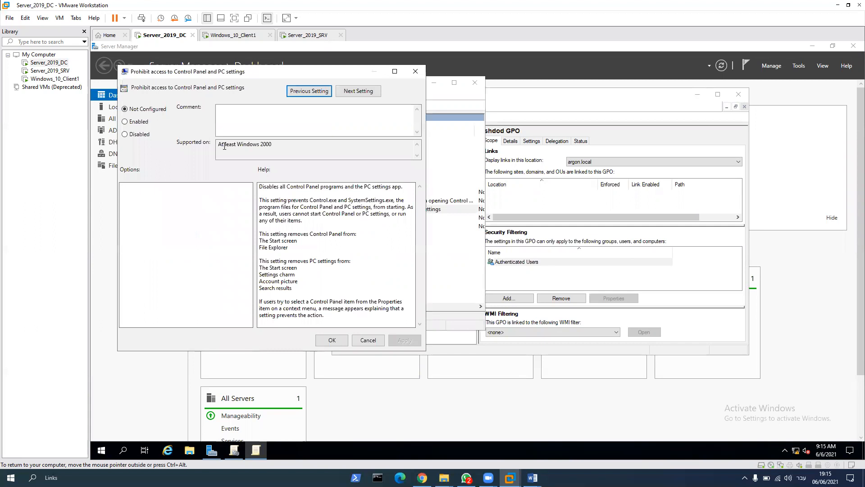
{"action": "left_click", "coordinate": [142, 123]}
{"action": "left_click", "coordinate": [404, 341]}
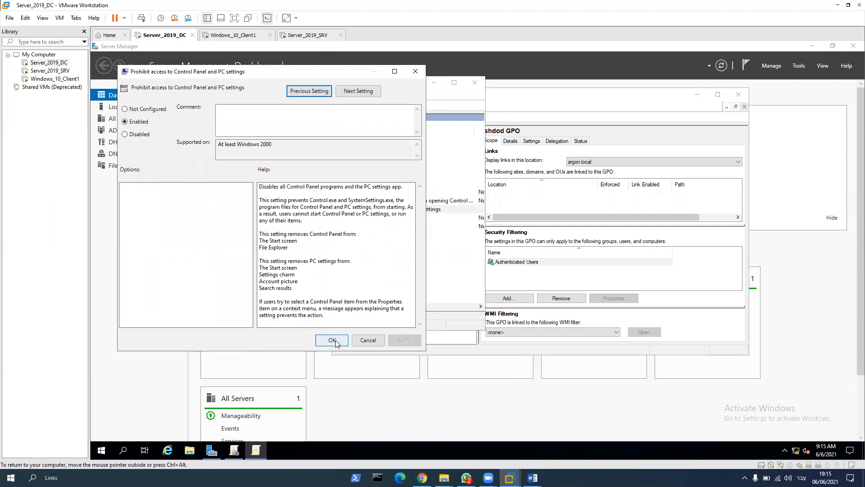
{"action": "left_click", "coordinate": [332, 341]}
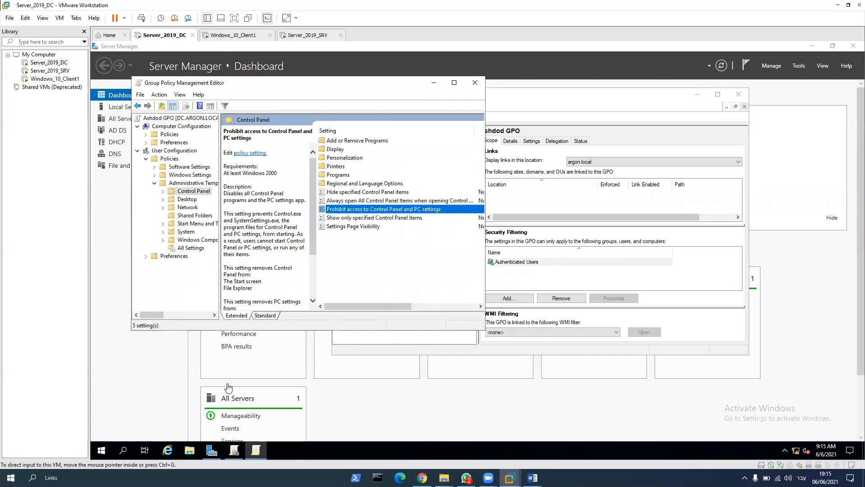
Step: Run gpupdate /force in a Command Prompt on Server_2019_DC to refresh the computer and user policies
{"action": "left_click", "coordinate": [123, 449]}
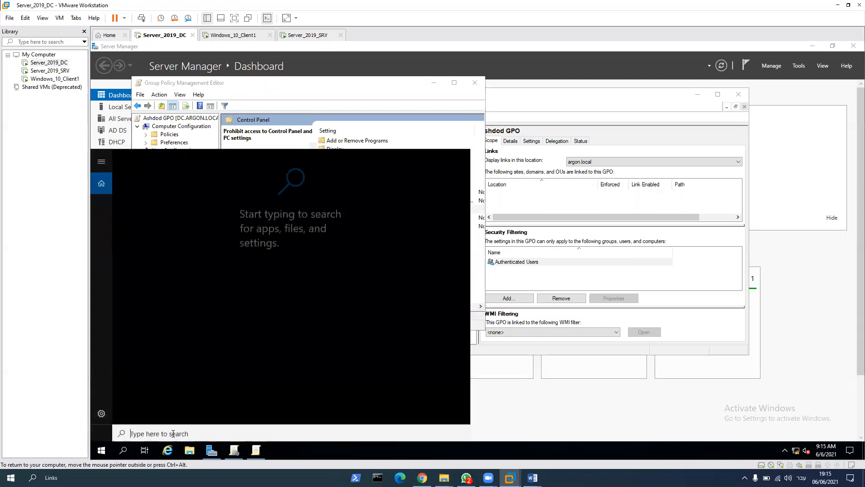
{"action": "type", "text": "cm"}
{"action": "key", "text": "Return"}
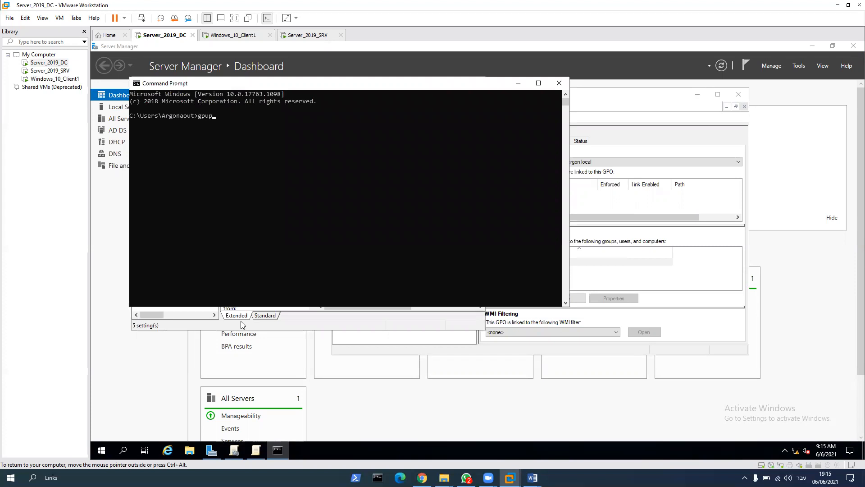
{"action": "type", "text": "gpupdate /force"}
{"action": "key", "text": "Return"}
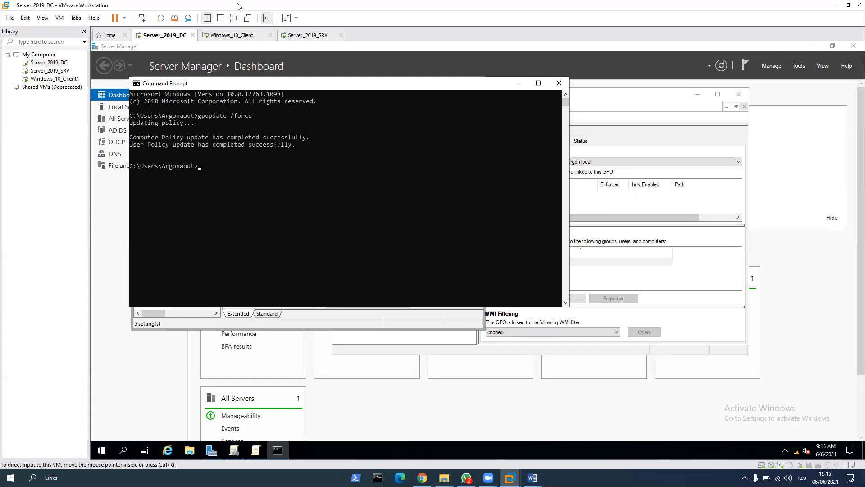
Step: Switch to the Windows_10_Client1 virtual machine and sign out the Argonshine account
{"action": "left_click", "coordinate": [238, 36]}
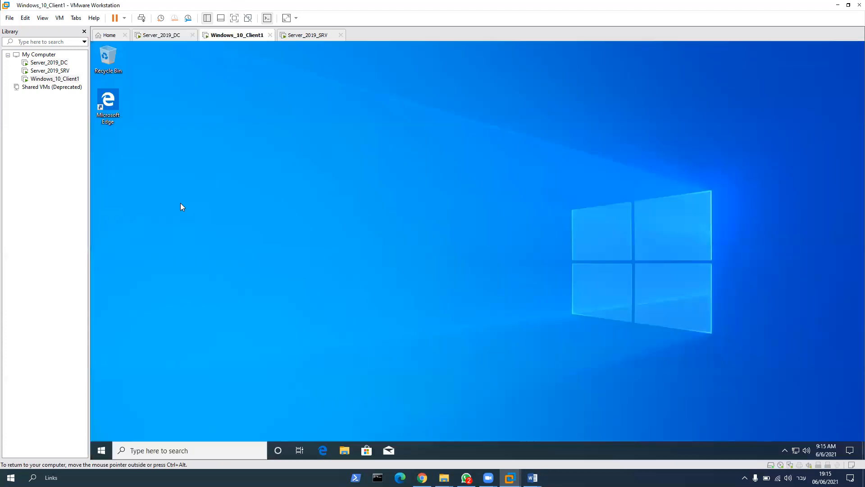
{"action": "left_click", "coordinate": [102, 451]}
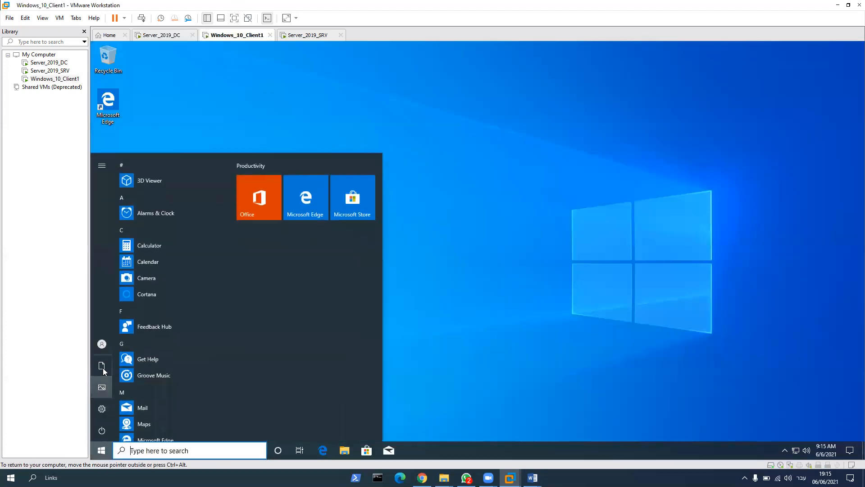
{"action": "left_click", "coordinate": [105, 344]}
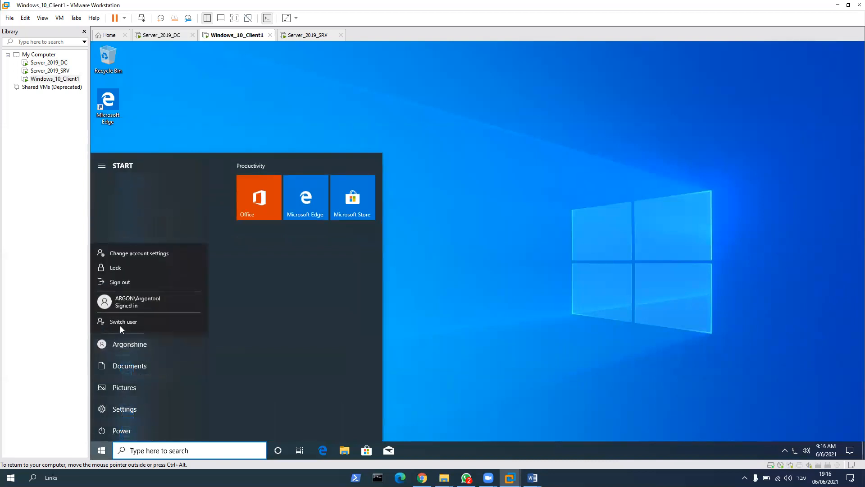
{"action": "left_click", "coordinate": [123, 284]}
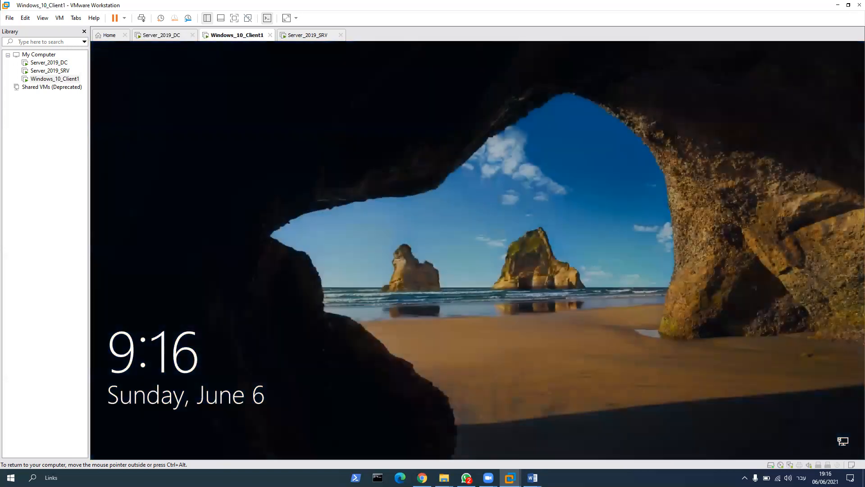
Step: Sign in to Windows_10_Client1 as Argontool with the account password and dismiss the Start menu
{"action": "key", "text": "Return"}
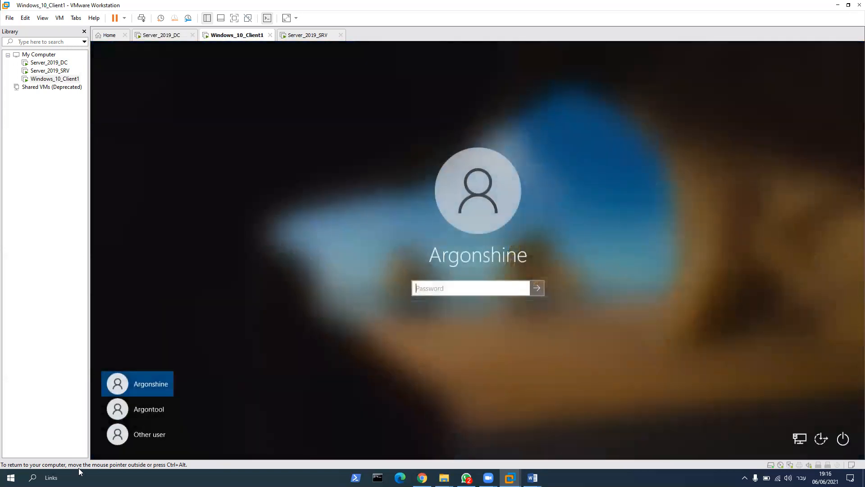
{"action": "left_click", "coordinate": [147, 412]}
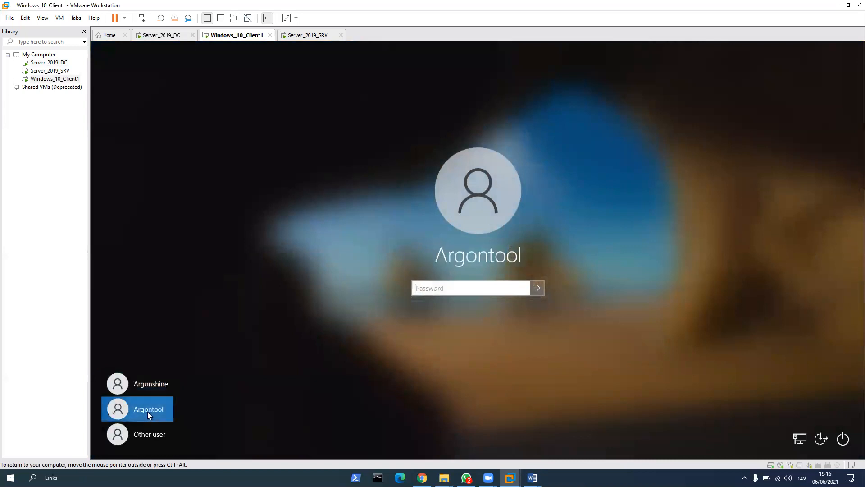
{"action": "type", "text": "*******"}
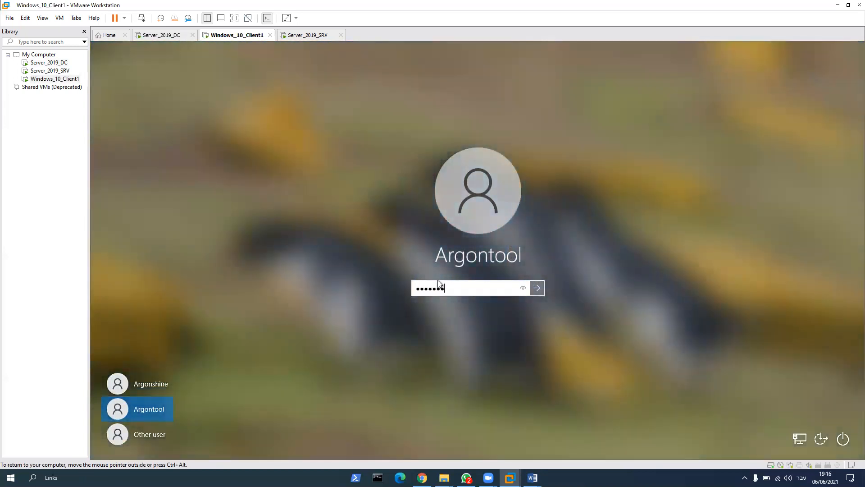
{"action": "key", "text": "Return"}
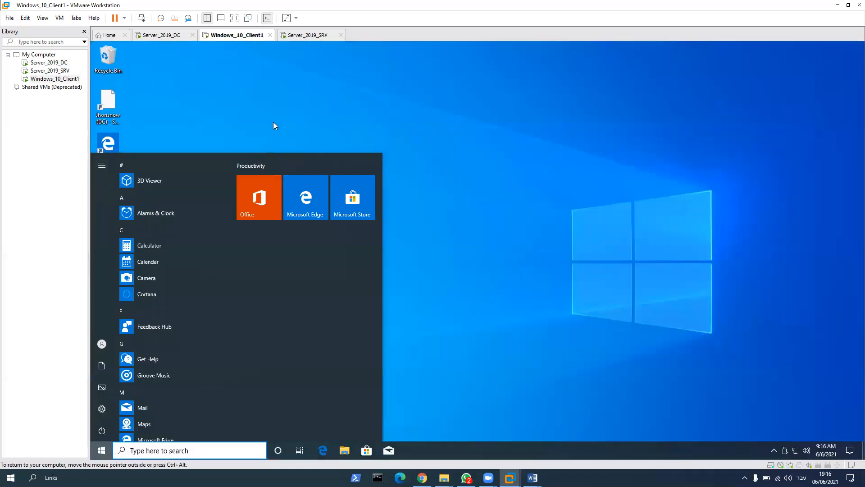
{"action": "left_click", "coordinate": [275, 126]}
Step: Test whether Argontool can open Windows Settings and Control Panel on the client, closing each one again
{"action": "left_click", "coordinate": [101, 450]}
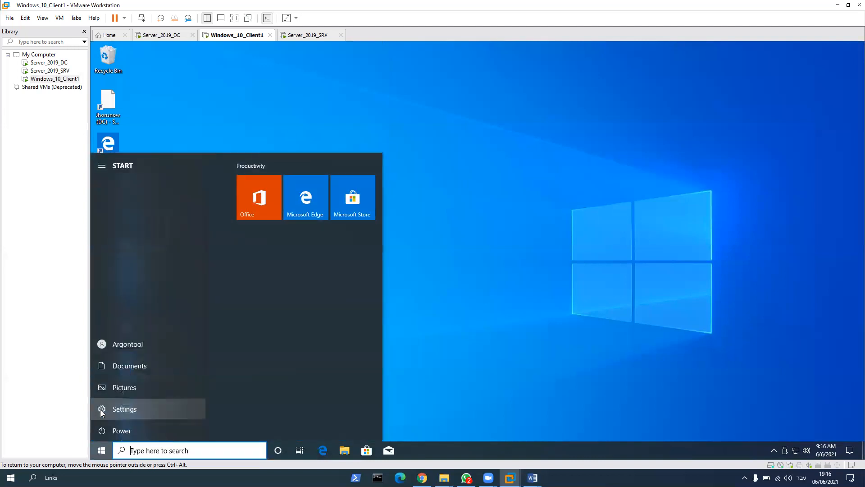
{"action": "left_click", "coordinate": [102, 409]}
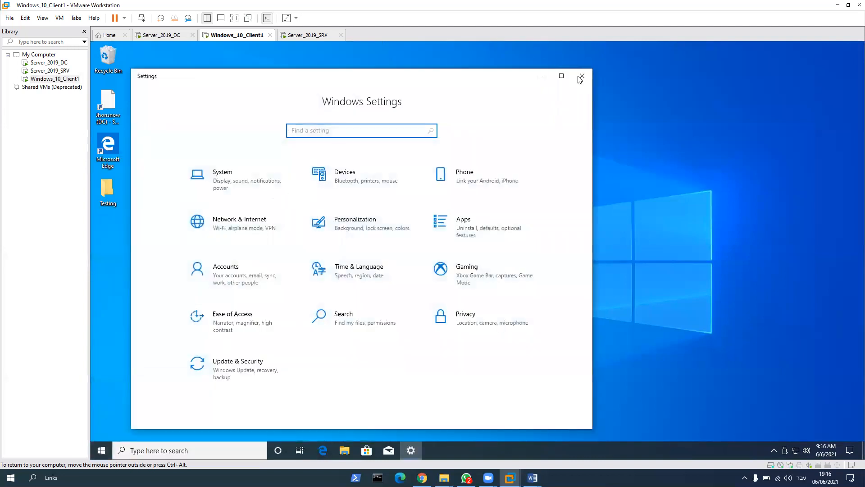
{"action": "left_click", "coordinate": [582, 76]}
{"action": "left_click", "coordinate": [225, 450]}
{"action": "type", "text": "co"}
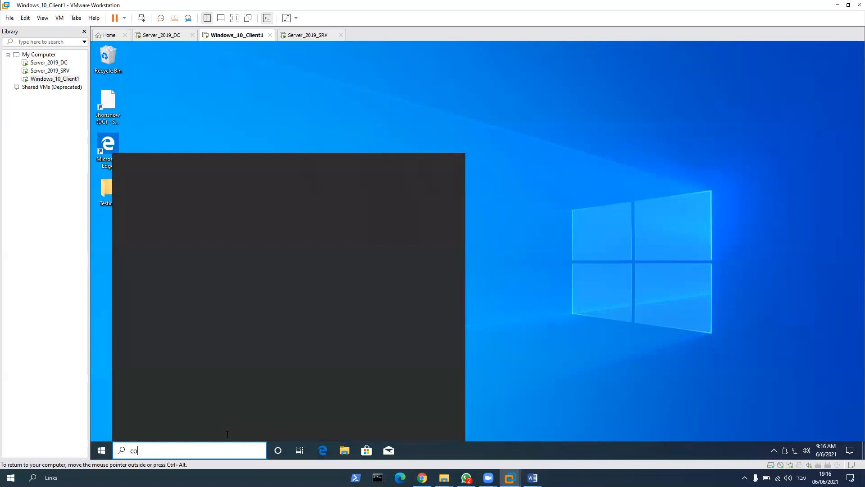
{"action": "type", "text": "ntrol"}
{"action": "key", "text": "Escape"}
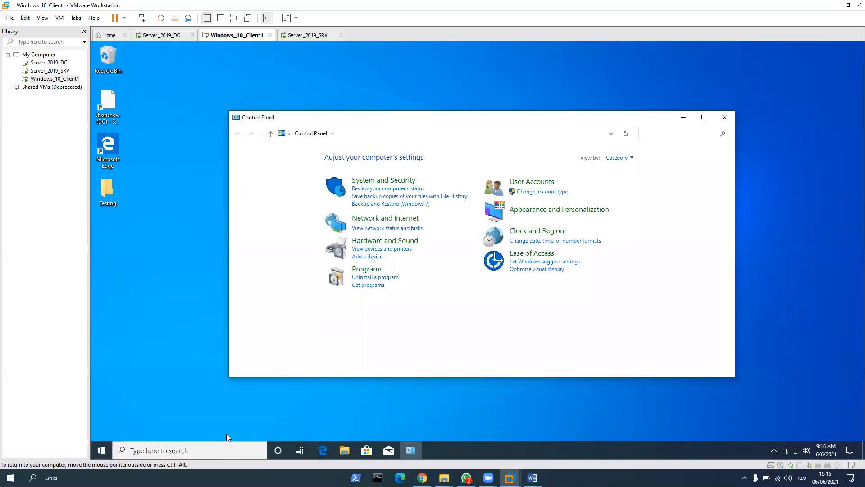
{"action": "left_click", "coordinate": [724, 117]}
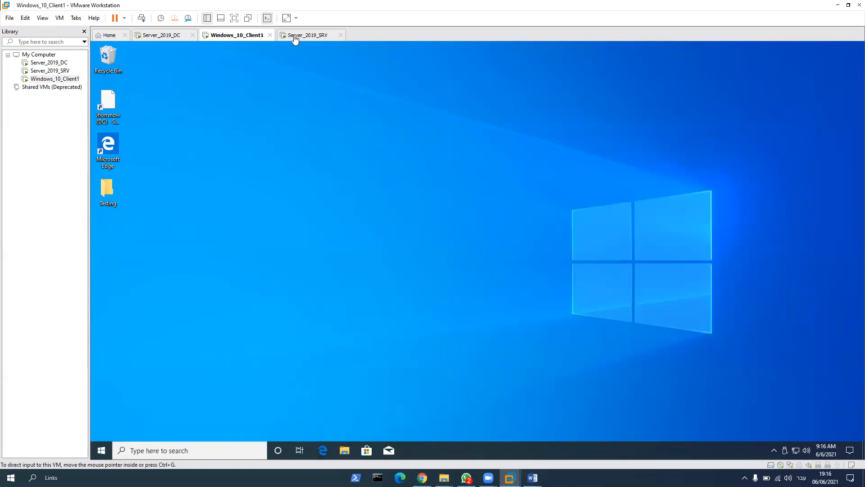
Step: On Server_2019_DC, close the Command Prompt and policy editor, and link Ashdod GPO to the Ashdod organizational unit in Group Policy Management
{"action": "left_click", "coordinate": [155, 451]}
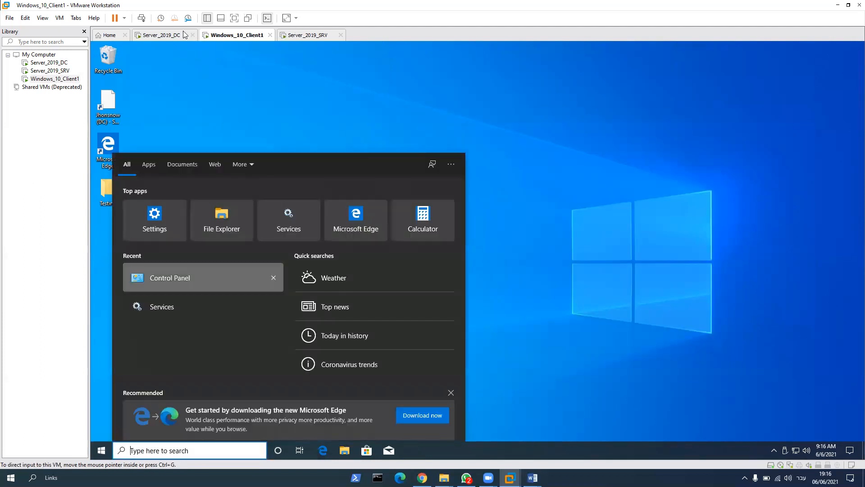
{"action": "left_click", "coordinate": [181, 35]}
{"action": "left_click", "coordinate": [559, 83]}
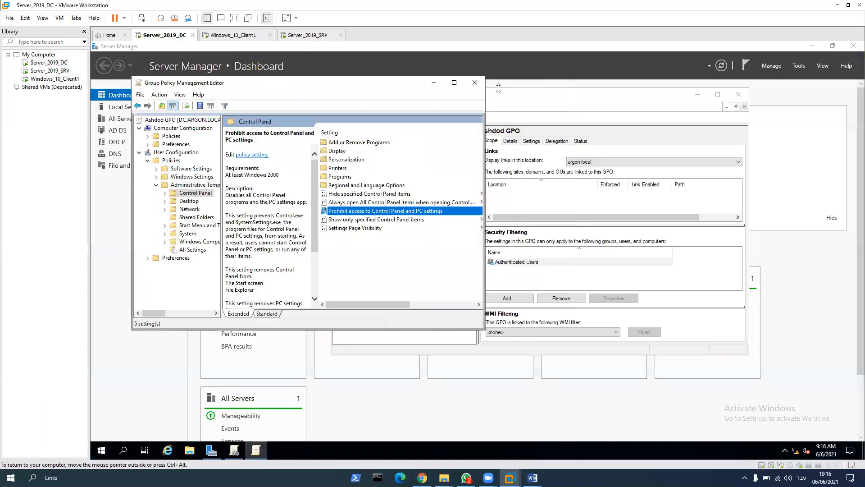
{"action": "left_click", "coordinate": [470, 89]}
{"action": "left_click_drag", "start_coordinate": [399, 210], "coordinate": [390, 174]}
{"action": "left_click", "coordinate": [559, 247]}
{"action": "left_click", "coordinate": [364, 171]}
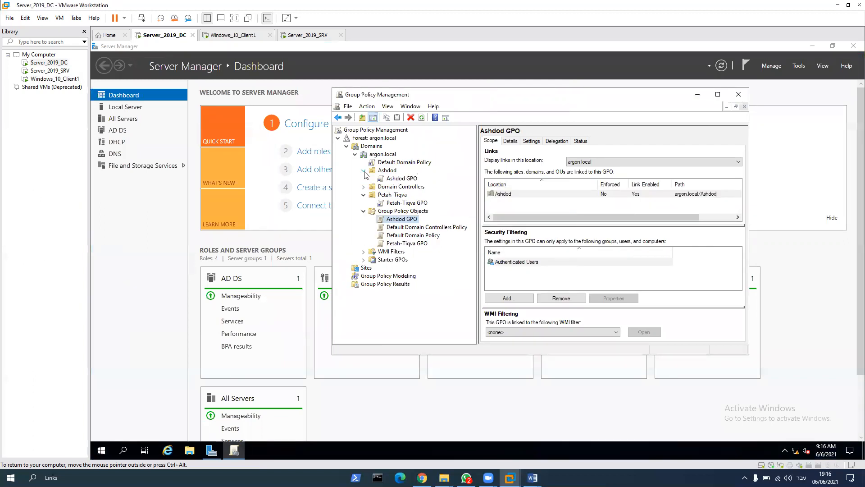
{"action": "left_click", "coordinate": [233, 35]}
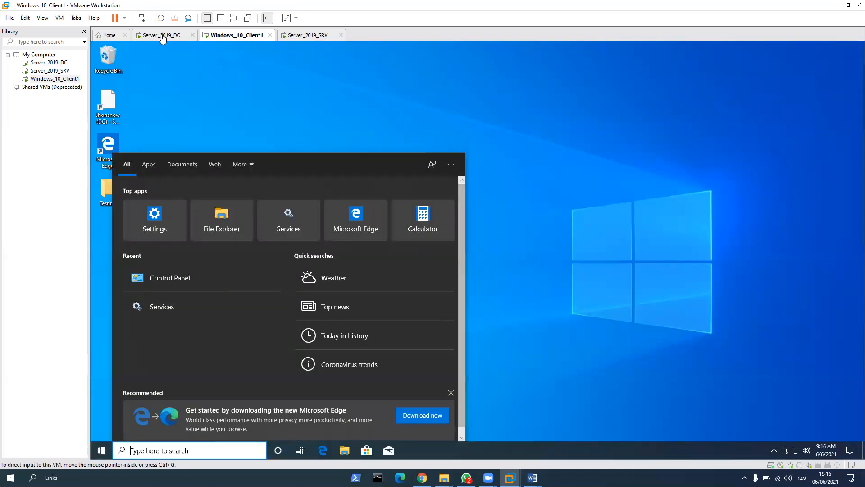
{"action": "left_click", "coordinate": [576, 123]}
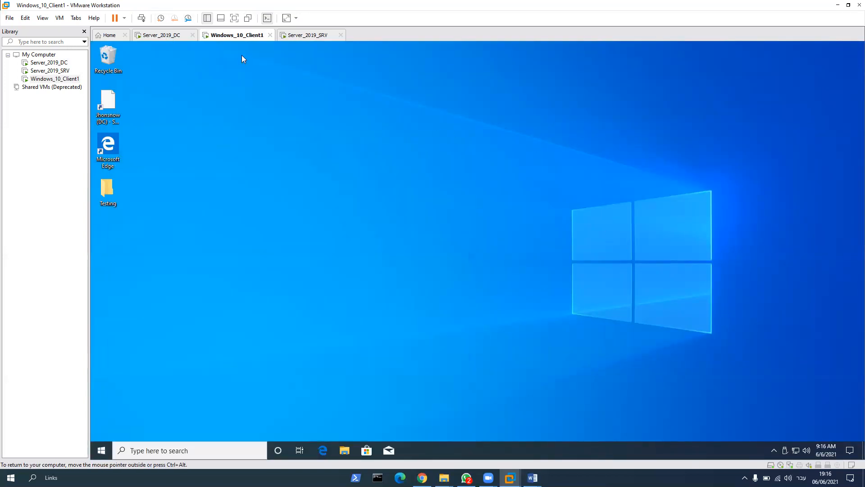
{"action": "left_click", "coordinate": [162, 35]}
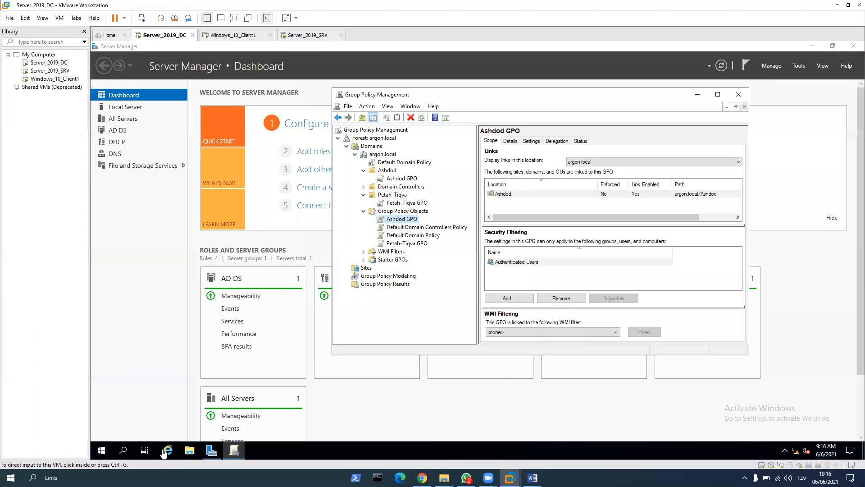
Step: Force a policy update on the domain controller with gpupdate /force in a new Command Prompt
{"action": "left_click", "coordinate": [124, 450]}
{"action": "type", "text": "cmd"}
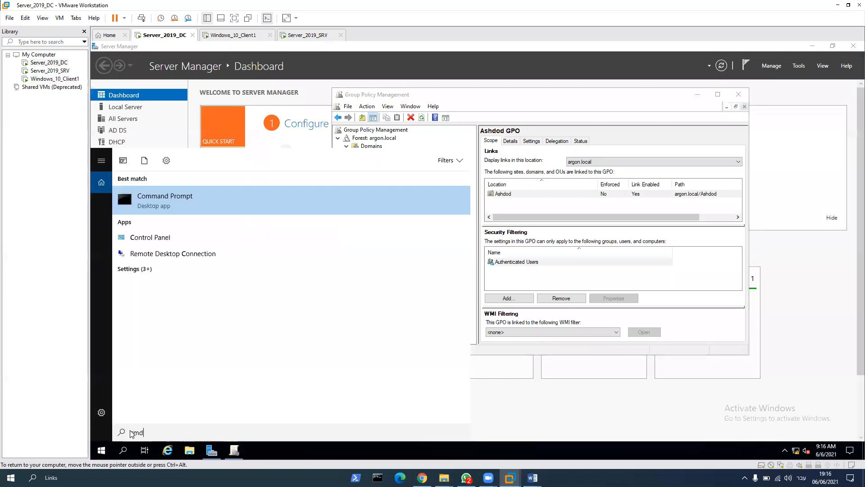
{"action": "key", "text": "Return"}
{"action": "type", "text": "dpupdate"}
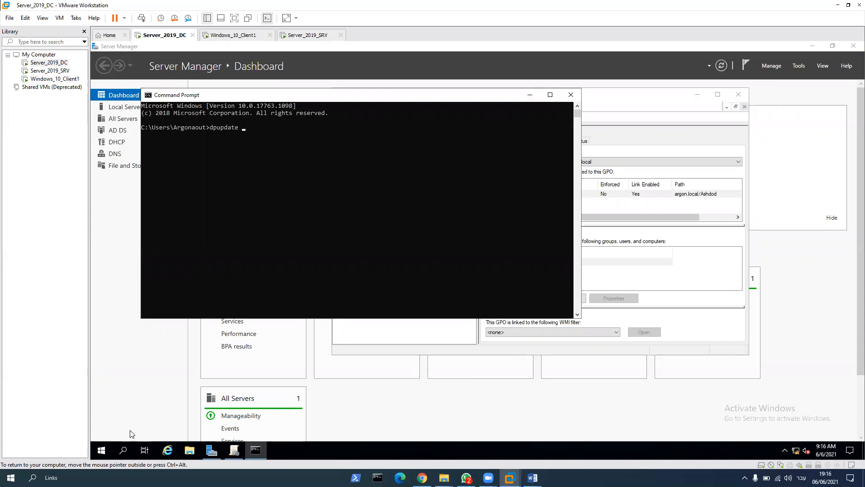
{"action": "type", "text": " /force"}
{"action": "key", "text": "Return"}
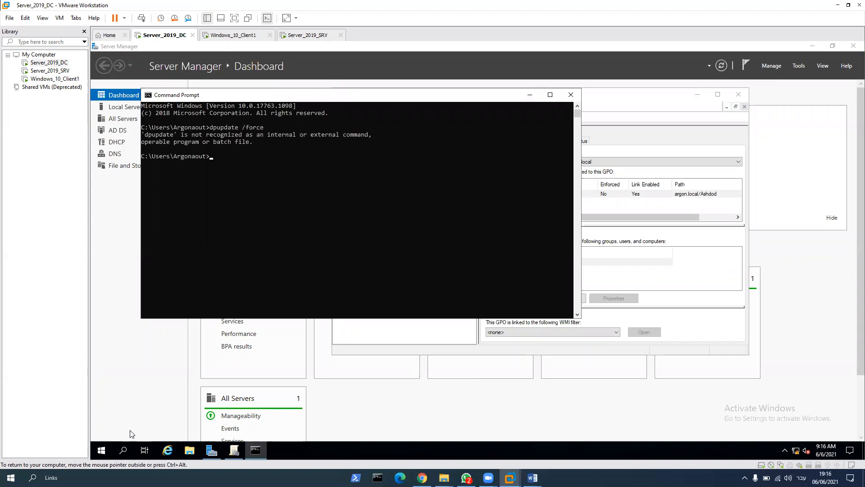
{"action": "key", "text": "Up"}
{"action": "key", "text": "Return"}
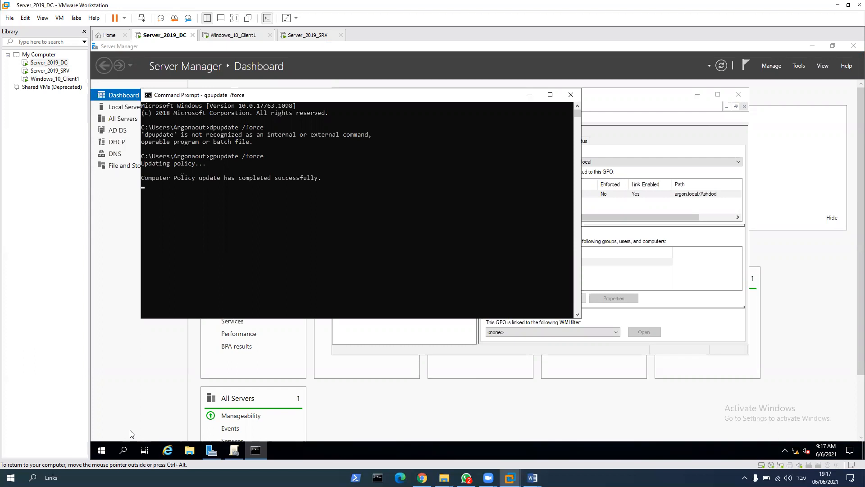
Step: Switch to Windows_10_Client1 and retest whether Control Panel opens for Argontool, closing it again
{"action": "left_click", "coordinate": [233, 35]}
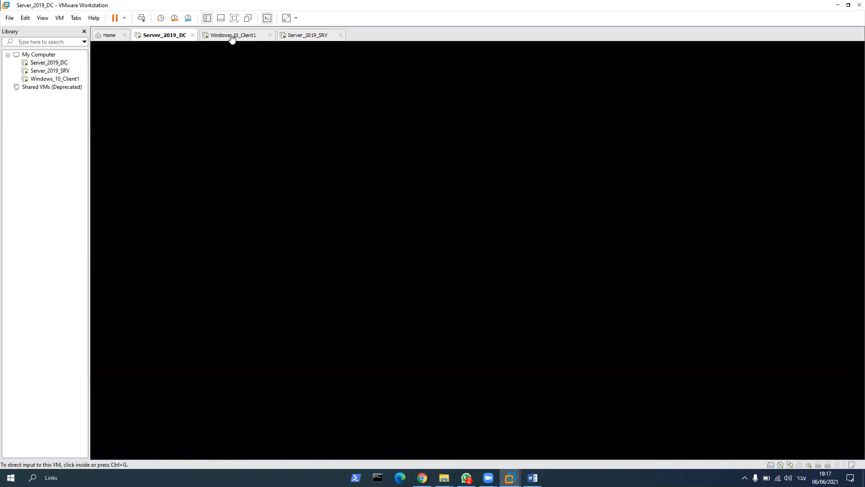
{"action": "left_click", "coordinate": [272, 291]}
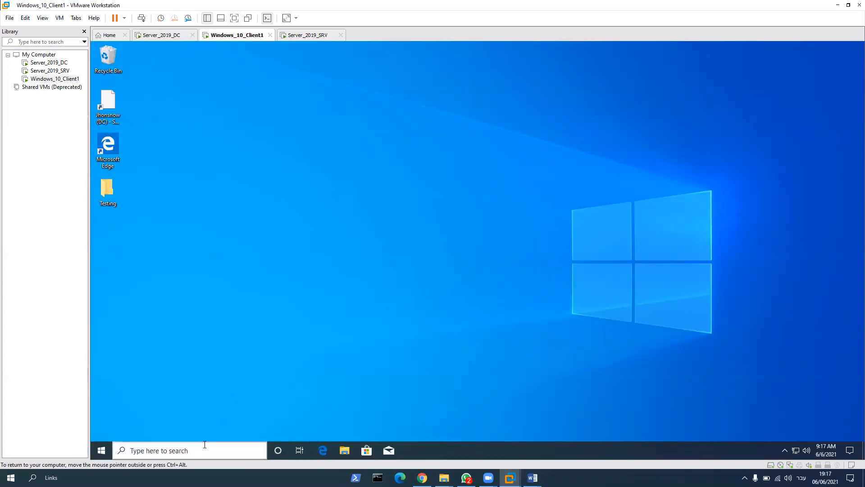
{"action": "left_click", "coordinate": [191, 449]}
{"action": "type", "text": "control"}
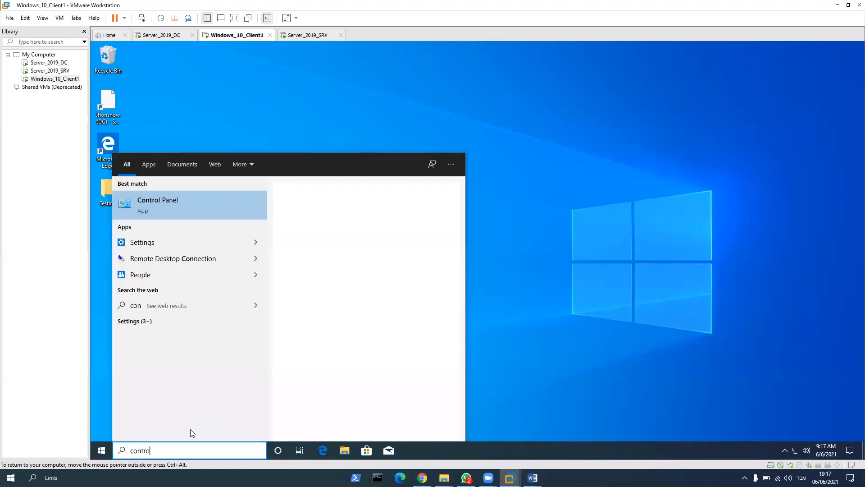
{"action": "key", "text": "Return"}
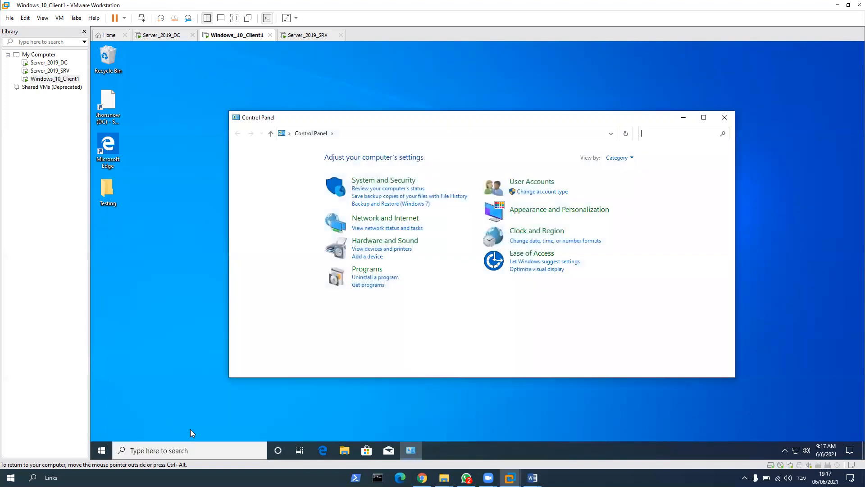
{"action": "key", "text": "alt+F4"}
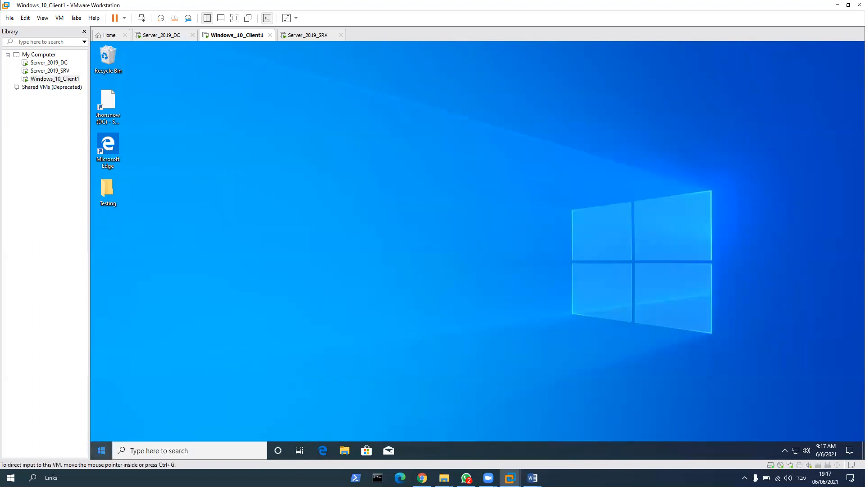
Step: Sign Argontool out of the client and sign back in with the account password
{"action": "left_click", "coordinate": [98, 455]}
{"action": "left_click", "coordinate": [118, 344]}
{"action": "left_click", "coordinate": [128, 307]}
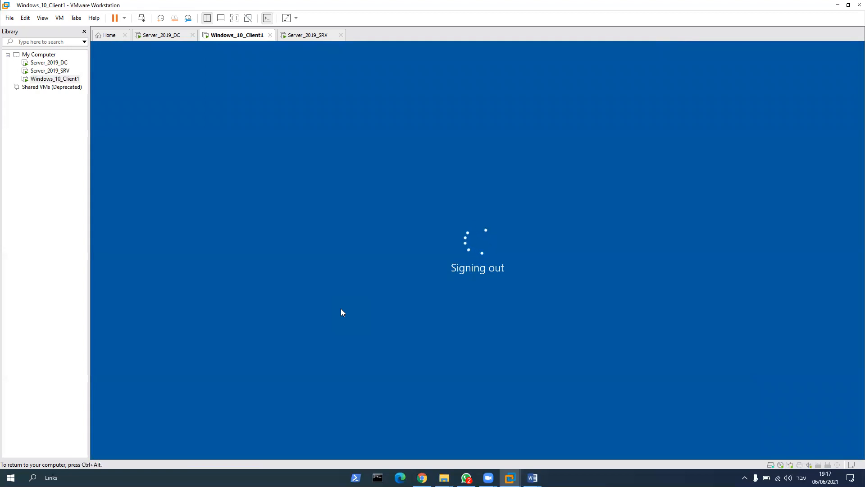
{"action": "key", "text": "ctrl+alt"}
{"action": "left_click", "coordinate": [171, 42]}
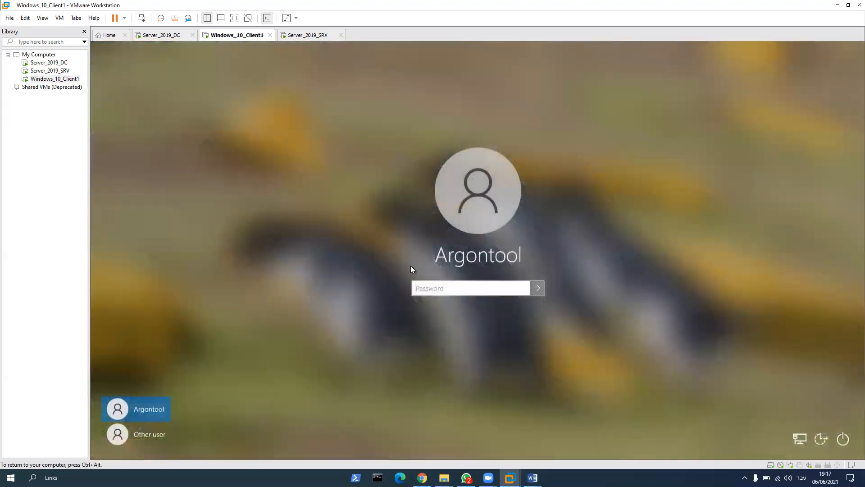
{"action": "type", "text": "***"}
{"action": "key", "text": "Return"}
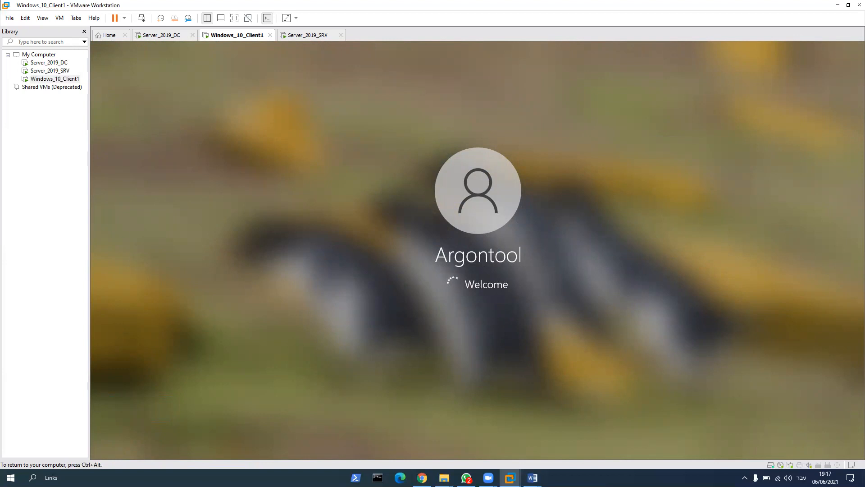
Step: Return to Server_2019_DC and check the policy update in the Command Prompt
{"action": "left_click", "coordinate": [169, 36]}
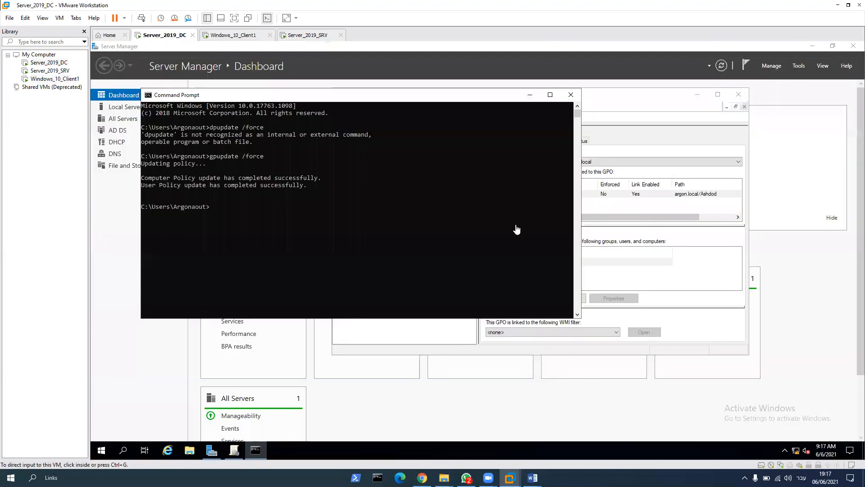
Step: Close the Command Prompt, open Active Directory Users and Computers, and view the group memberships of Argontool in the Ashdod OU
{"action": "left_click", "coordinate": [570, 94]}
{"action": "left_click", "coordinate": [796, 66]}
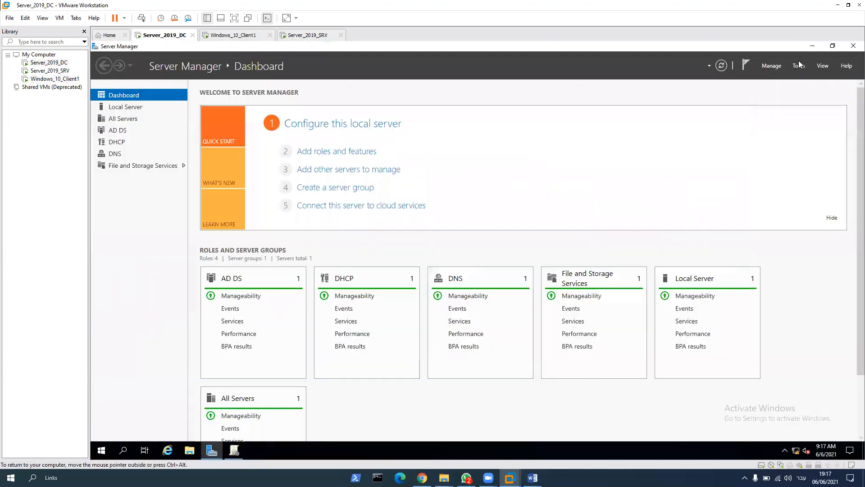
{"action": "left_click", "coordinate": [774, 118]}
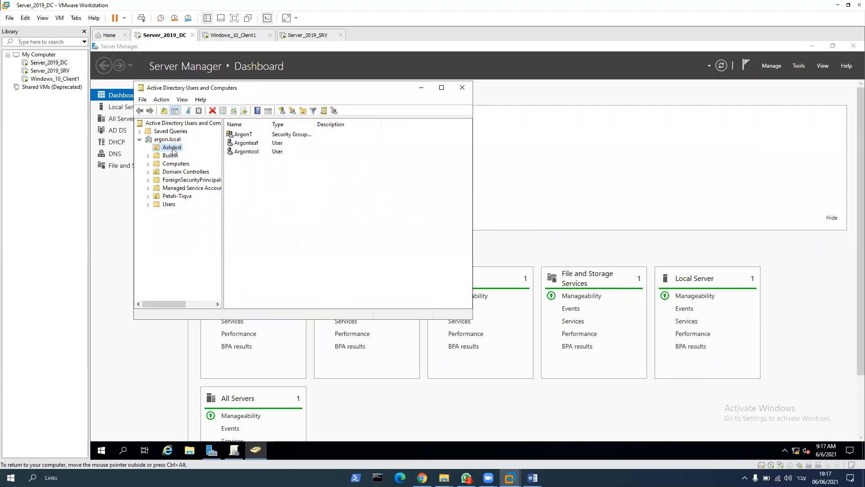
{"action": "right_click", "coordinate": [258, 153]}
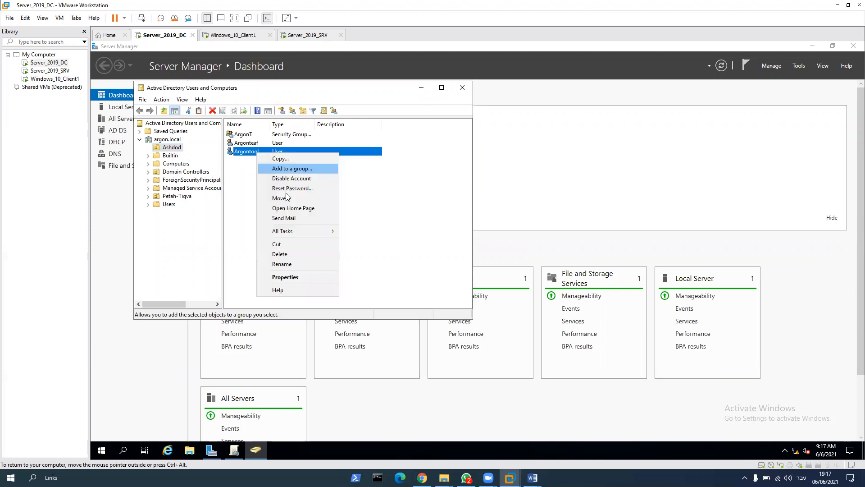
{"action": "left_click", "coordinate": [288, 292]}
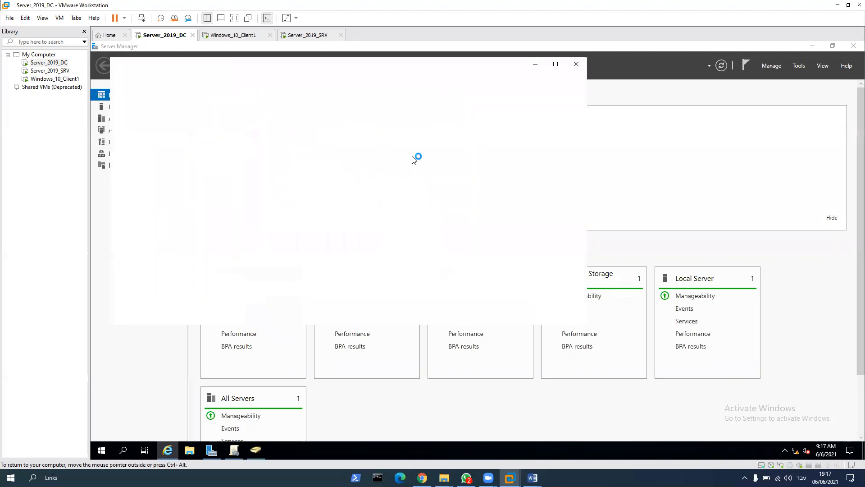
{"action": "left_click", "coordinate": [576, 67]}
{"action": "right_click", "coordinate": [261, 154]}
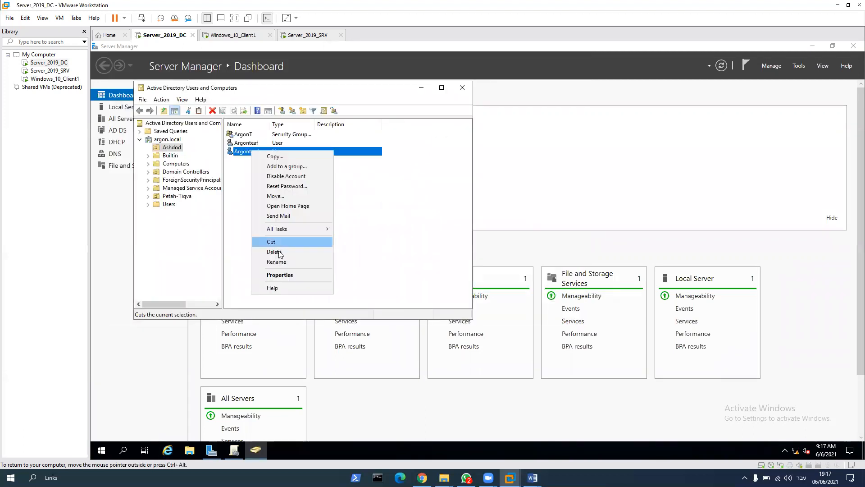
{"action": "left_click", "coordinate": [291, 275]}
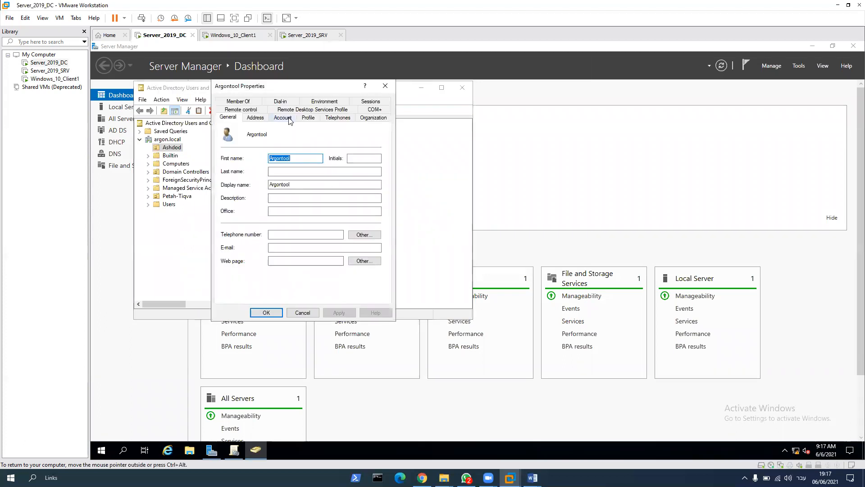
{"action": "left_click", "coordinate": [246, 96]}
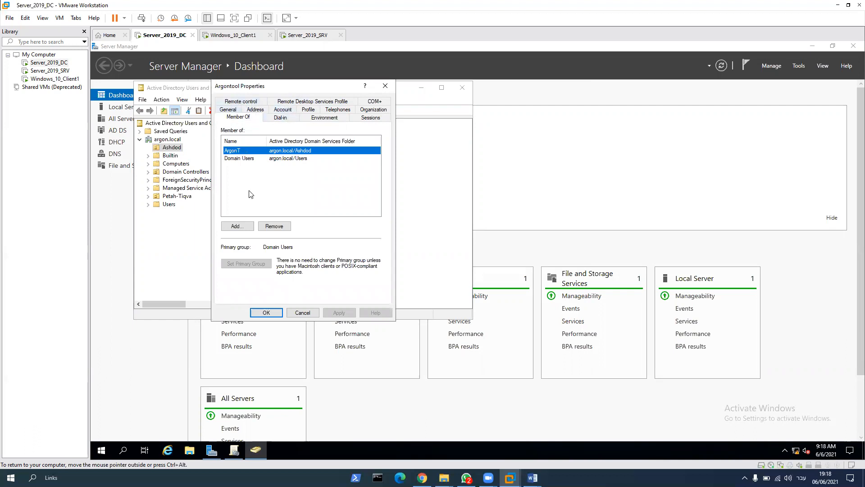
{"action": "left_click", "coordinate": [238, 226]}
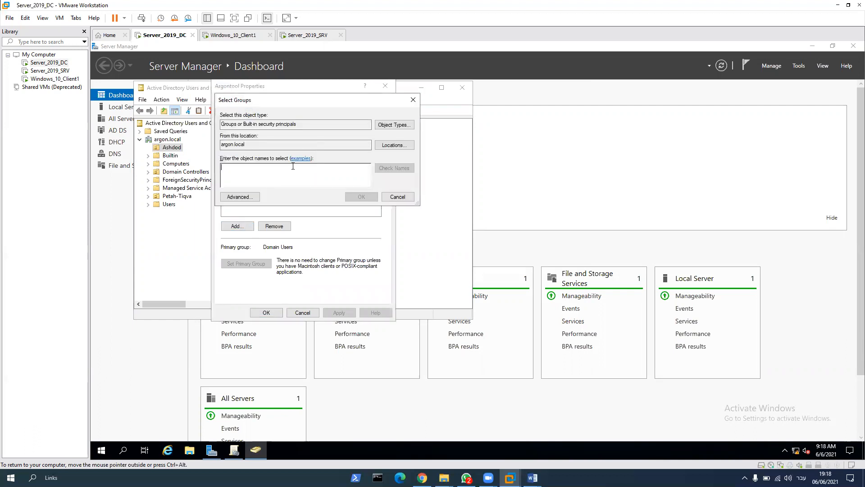
{"action": "type", "text": "d"}
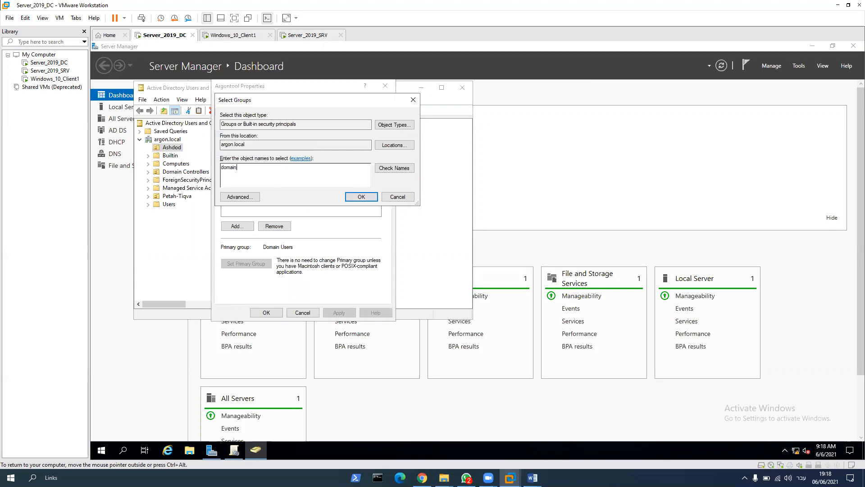
{"action": "type", "text": "omain"}
{"action": "left_click", "coordinate": [397, 197]}
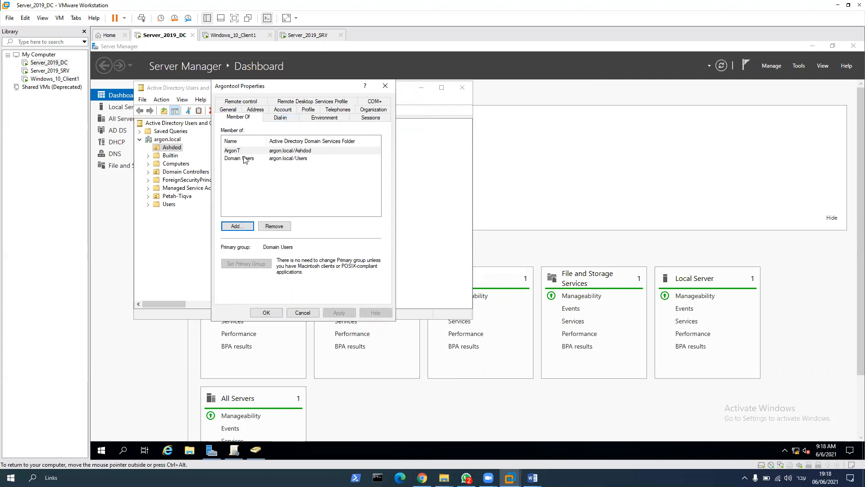
{"action": "left_click", "coordinate": [385, 86]}
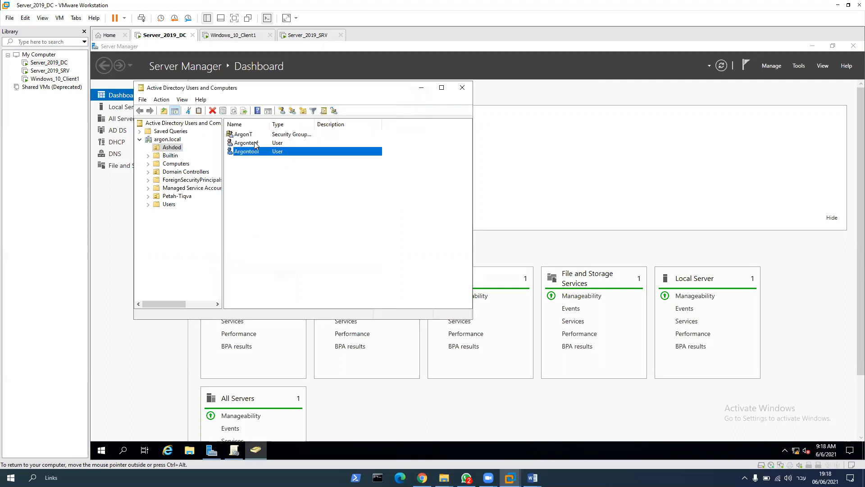
Step: Review the members of the ArgonT security group in its properties and close them
{"action": "right_click", "coordinate": [248, 134]}
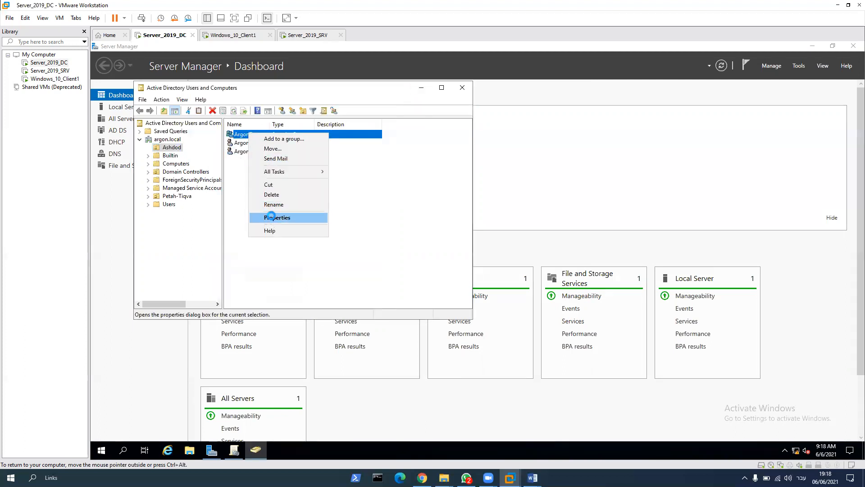
{"action": "left_click", "coordinate": [270, 217]}
{"action": "left_click", "coordinate": [253, 102]}
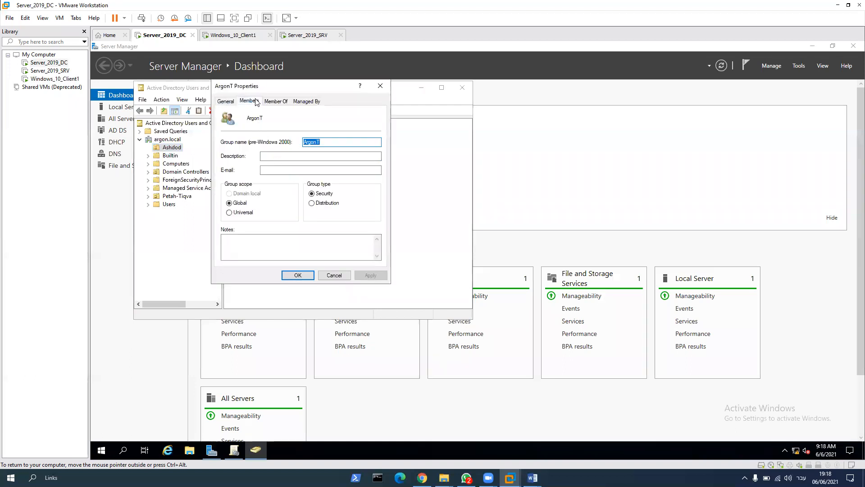
{"action": "left_click", "coordinate": [250, 142]}
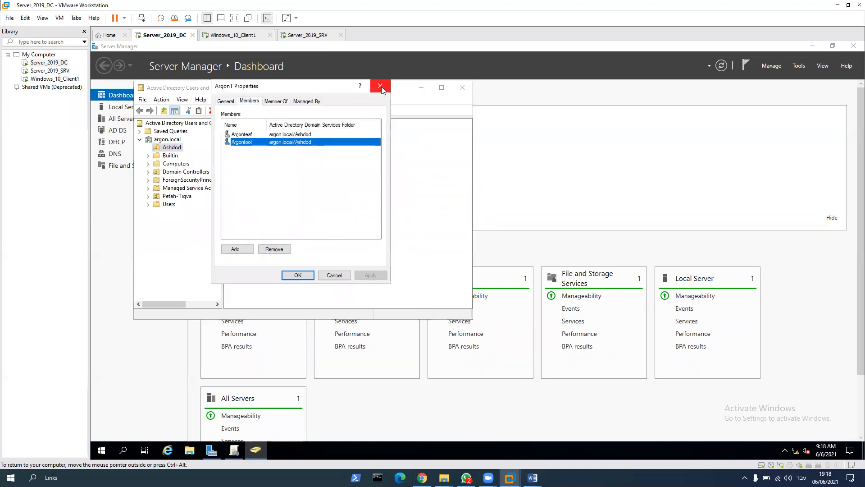
{"action": "left_click", "coordinate": [380, 86]}
Step: Recheck which groups Argontool belongs to in the user's properties, closing them again
{"action": "left_click", "coordinate": [247, 152]}
{"action": "right_click", "coordinate": [247, 151]}
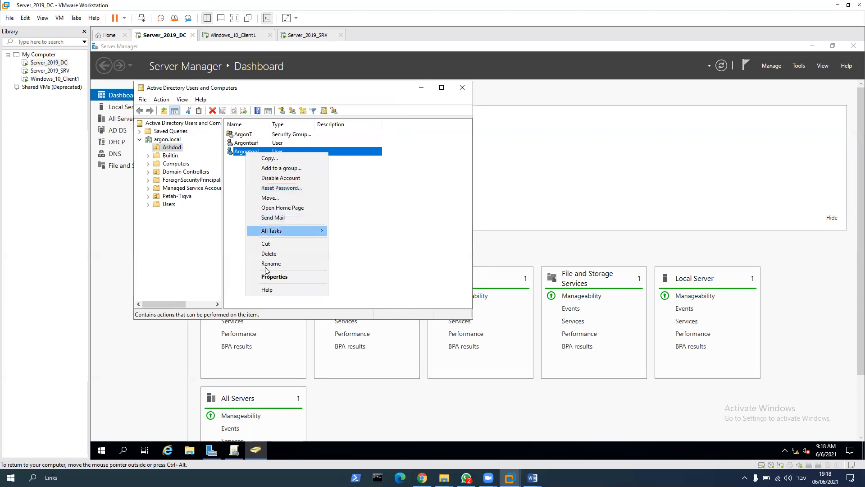
{"action": "left_click", "coordinate": [269, 276]}
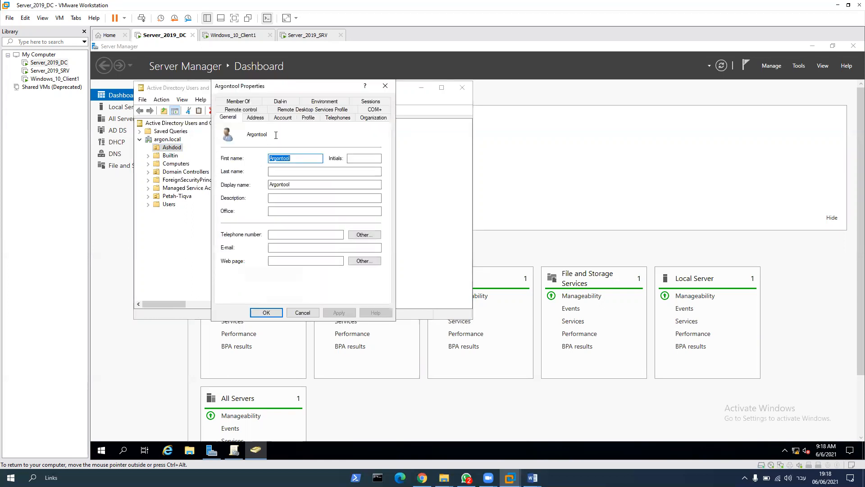
{"action": "left_click", "coordinate": [250, 104]}
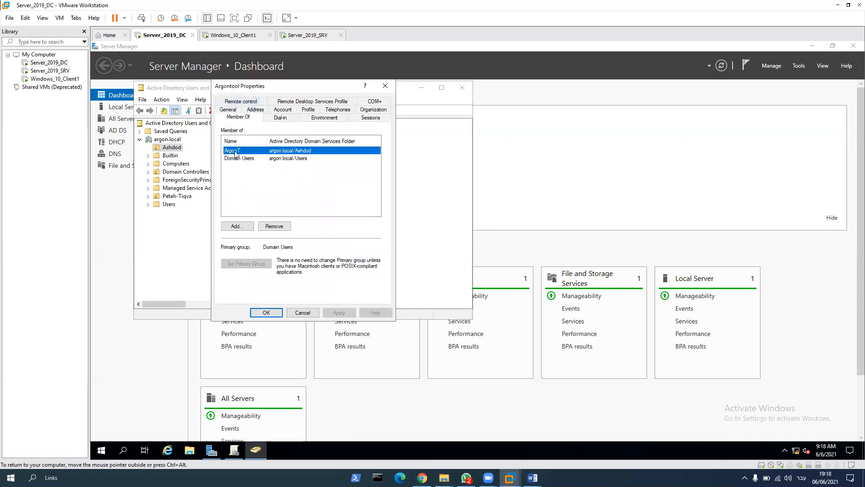
{"action": "left_click", "coordinate": [385, 86]}
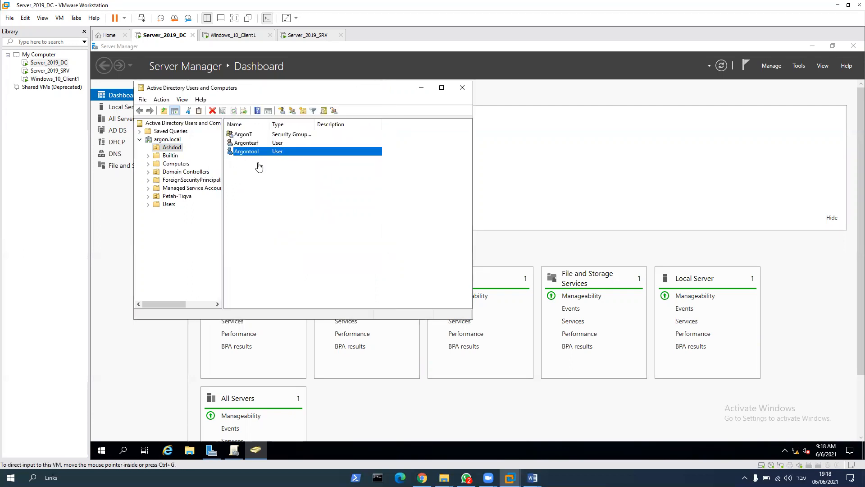
Step: Switch to Windows_10_Client1, align the Microsoft Edge desktop icon, and test opening Control Panel through a search for "control"
{"action": "left_click", "coordinate": [243, 36]}
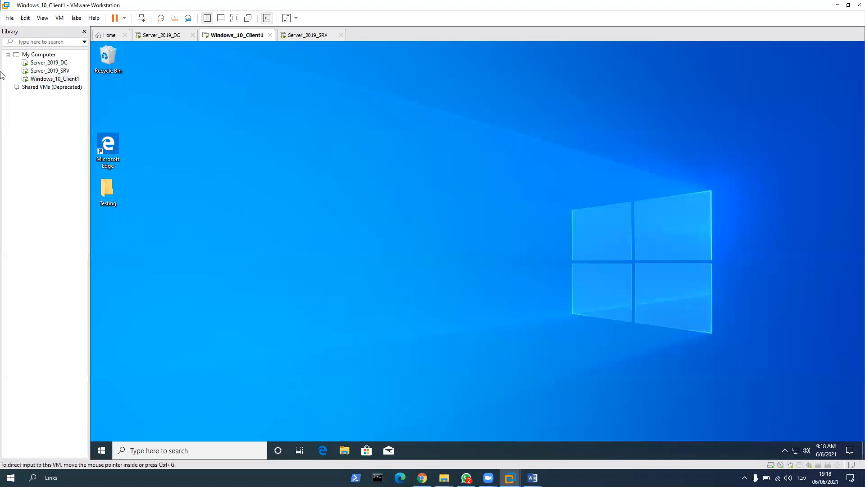
{"action": "left_click_drag", "start_coordinate": [113, 150], "coordinate": [114, 108]}
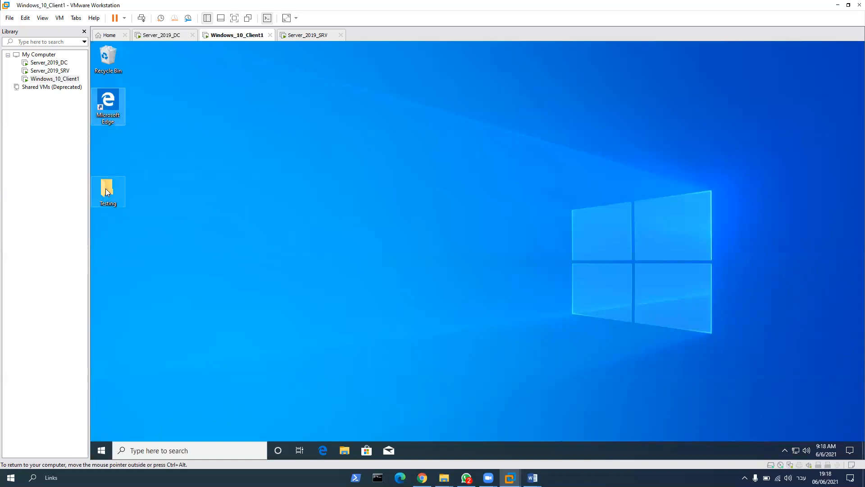
{"action": "left_click", "coordinate": [182, 447]}
{"action": "type", "text": "ntrol"}
{"action": "key", "text": "BackSpace"}
{"action": "key", "text": "BackSpace"}
{"action": "key", "text": "BackSpace"}
{"action": "key", "text": "BackSpace"}
{"action": "key", "text": "BackSpace"}
{"action": "type", "text": "contro"}
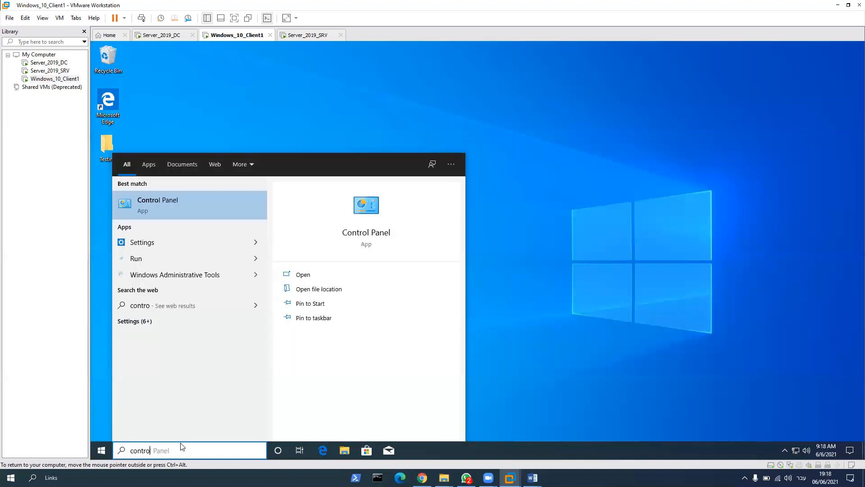
{"action": "key", "text": "Return"}
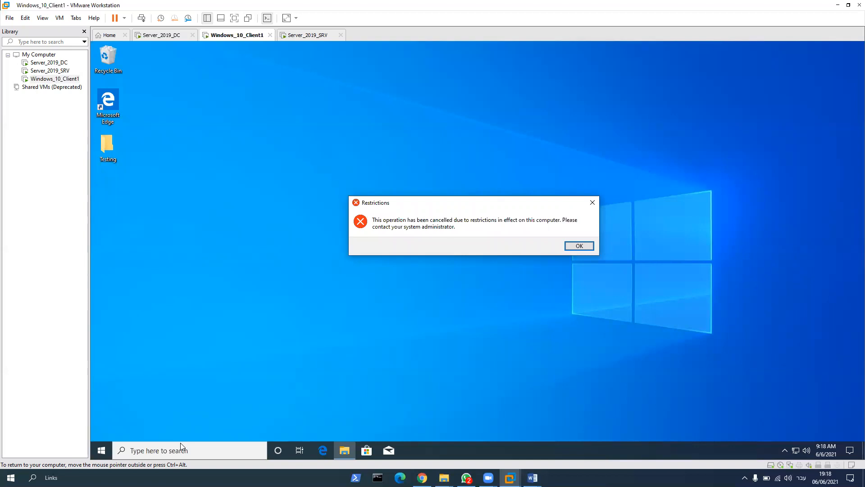
{"action": "key", "text": "Return"}
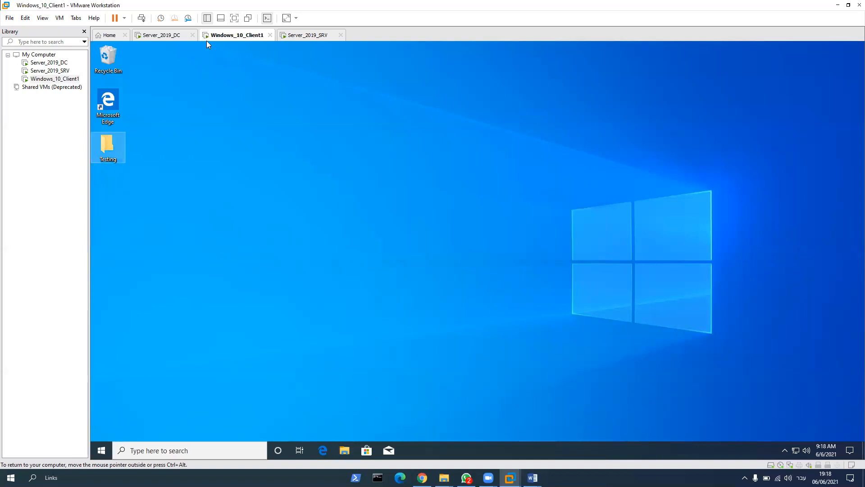
Step: Return to Server_2019_DC, close Active Directory Users and Computers, and open Group Policy Management
{"action": "left_click", "coordinate": [176, 36]}
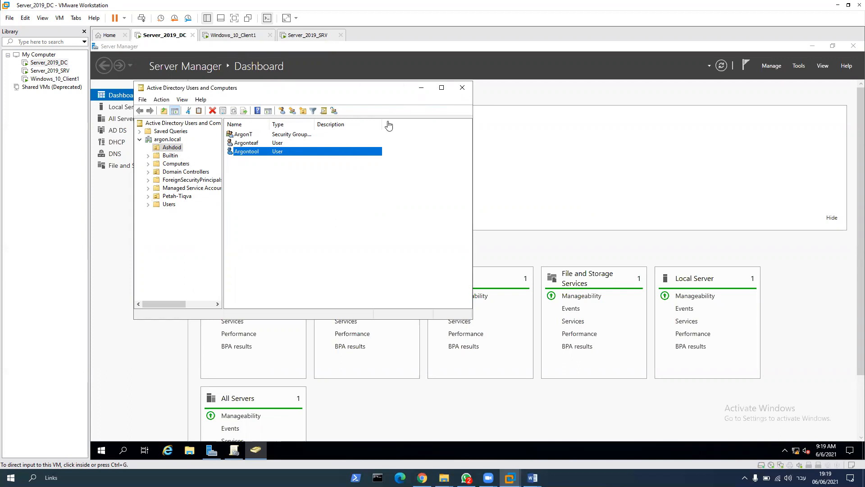
{"action": "left_click", "coordinate": [462, 88]}
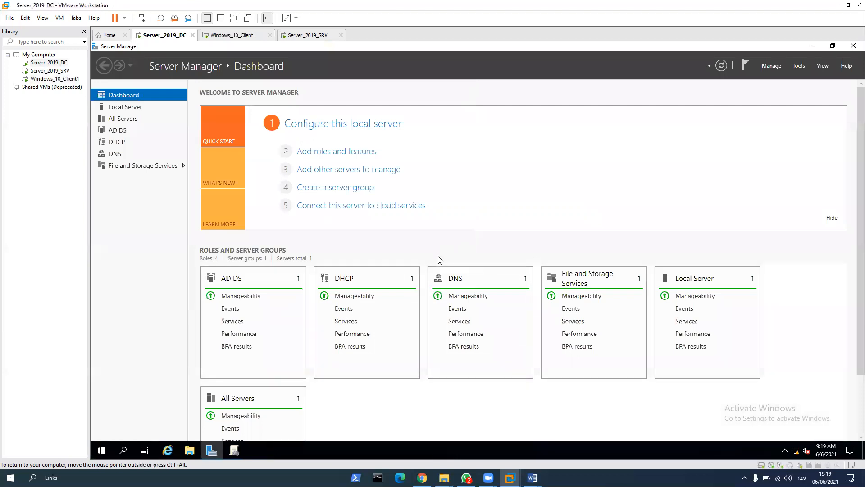
{"action": "left_click", "coordinate": [798, 67]}
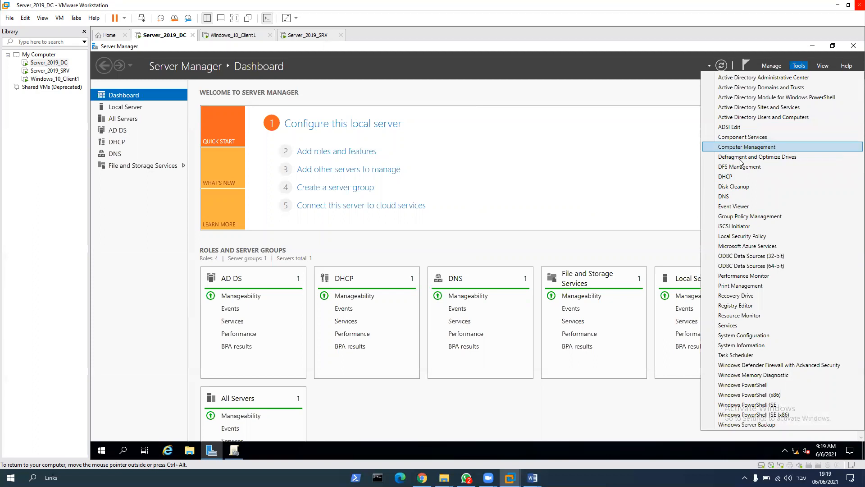
{"action": "left_click", "coordinate": [744, 217]}
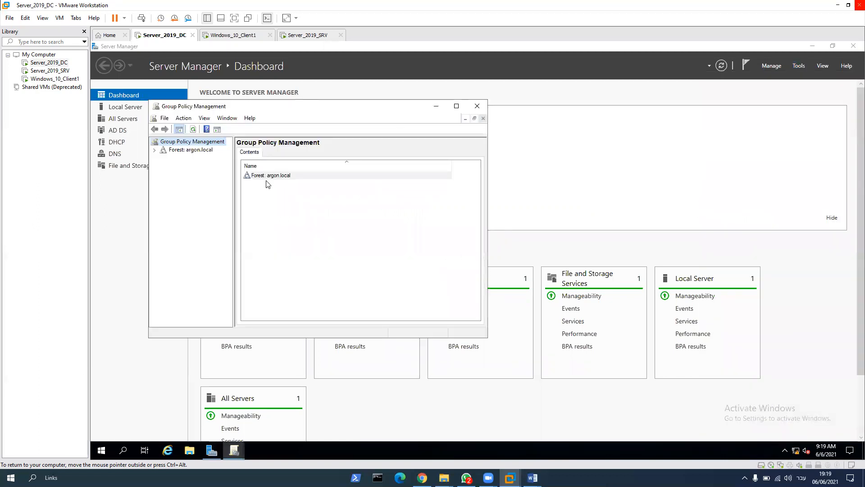
Step: Expand the argon.local forest down to the argon.local domain and open its Default Domain Policy for editing
{"action": "double_click", "coordinate": [266, 175]}
{"action": "double_click", "coordinate": [260, 176]}
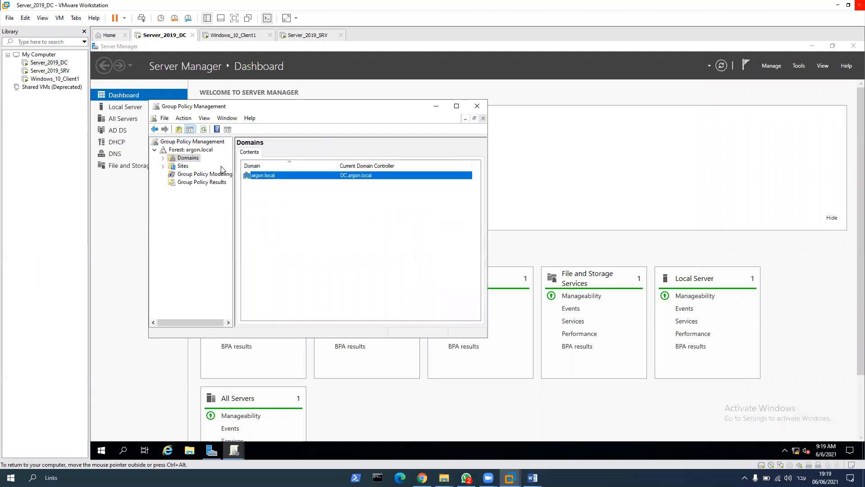
{"action": "left_click", "coordinate": [164, 158]}
{"action": "left_click", "coordinate": [185, 166]}
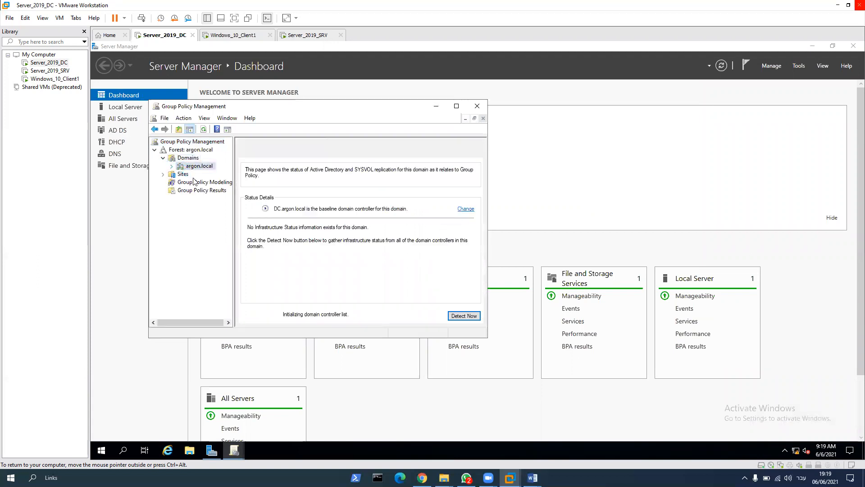
{"action": "left_click", "coordinate": [172, 166]}
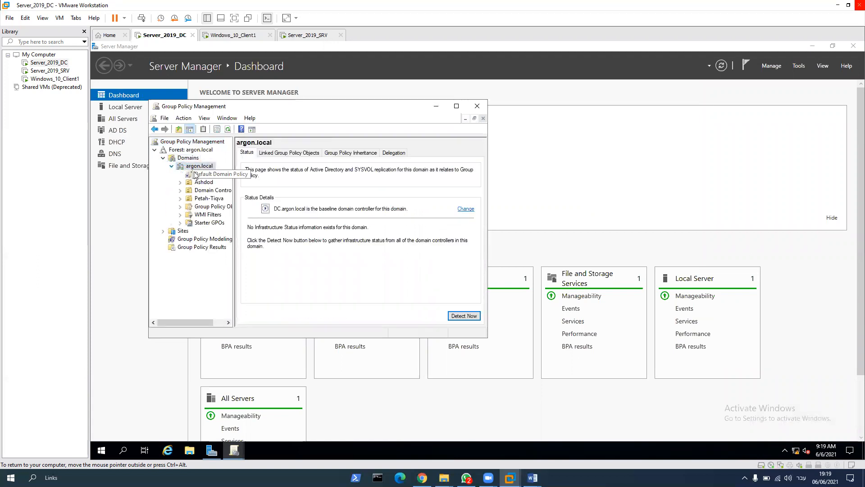
{"action": "right_click", "coordinate": [194, 166]}
{"action": "key", "text": "Escape"}
{"action": "right_click", "coordinate": [207, 176]}
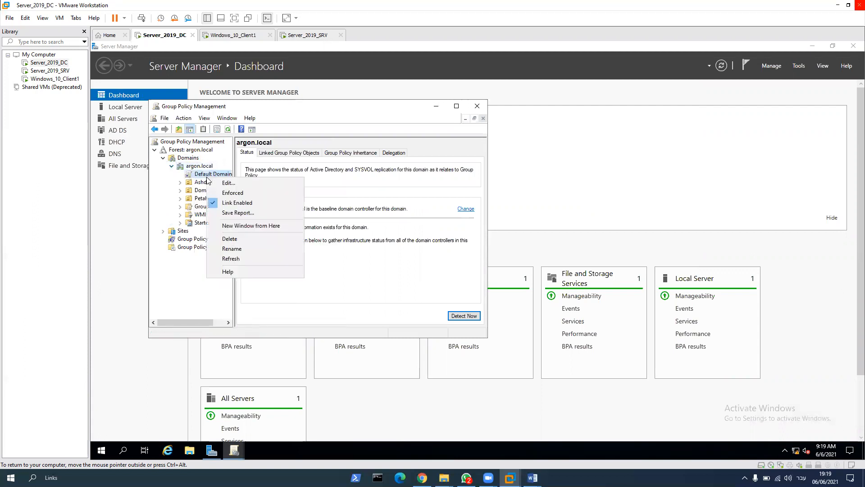
{"action": "left_click", "coordinate": [233, 184]}
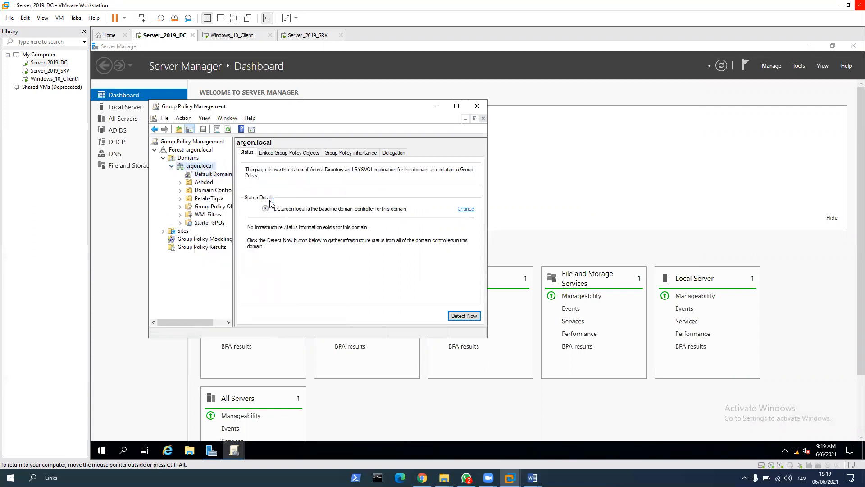
Step: Expand the policy's User Configuration policies down to the System folder under Administrative Templates
{"action": "left_click", "coordinate": [137, 151]}
{"action": "left_click", "coordinate": [138, 150]}
{"action": "left_click", "coordinate": [146, 159]}
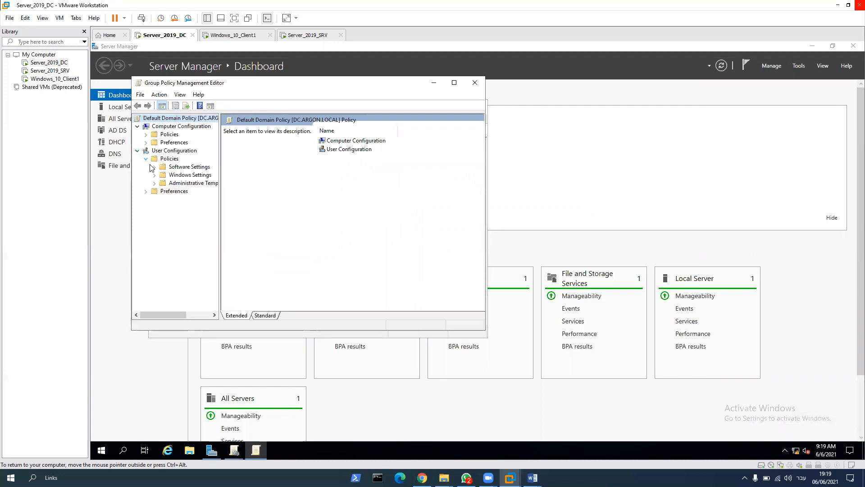
{"action": "left_click", "coordinate": [155, 183]}
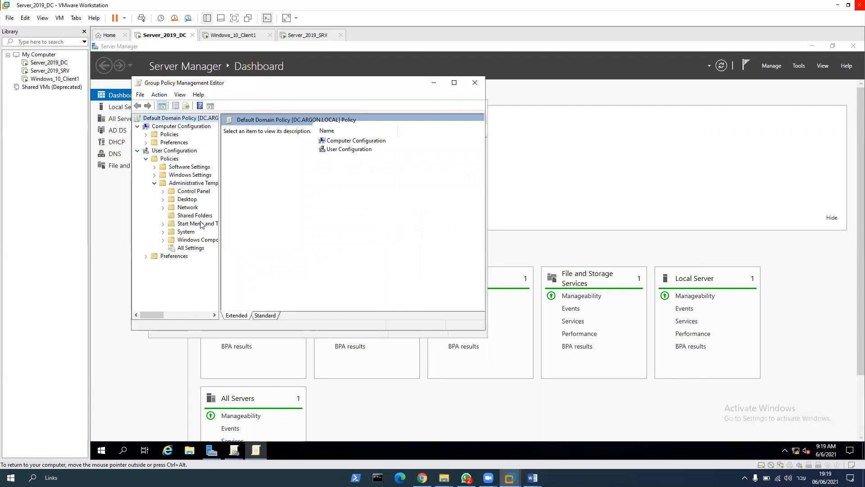
{"action": "left_click", "coordinate": [162, 232]}
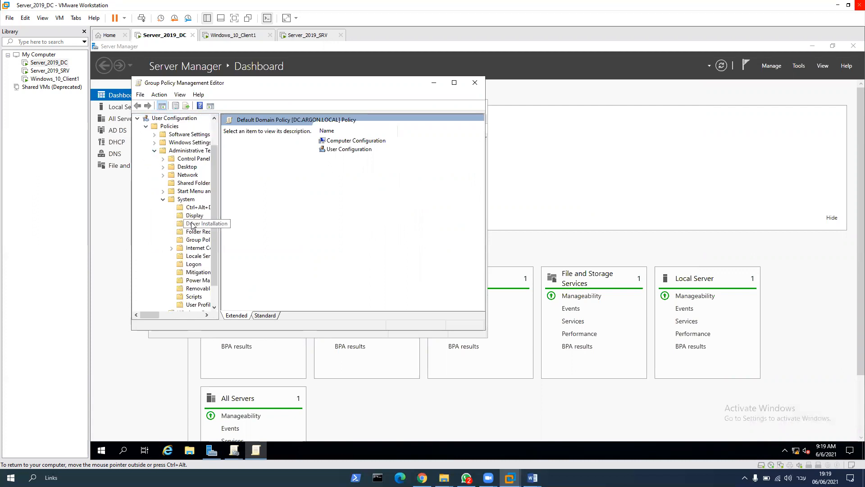
{"action": "left_click", "coordinate": [186, 199]}
{"action": "scroll", "coordinate": [328, 213], "scroll_direction": "down", "scroll_amount": 2}
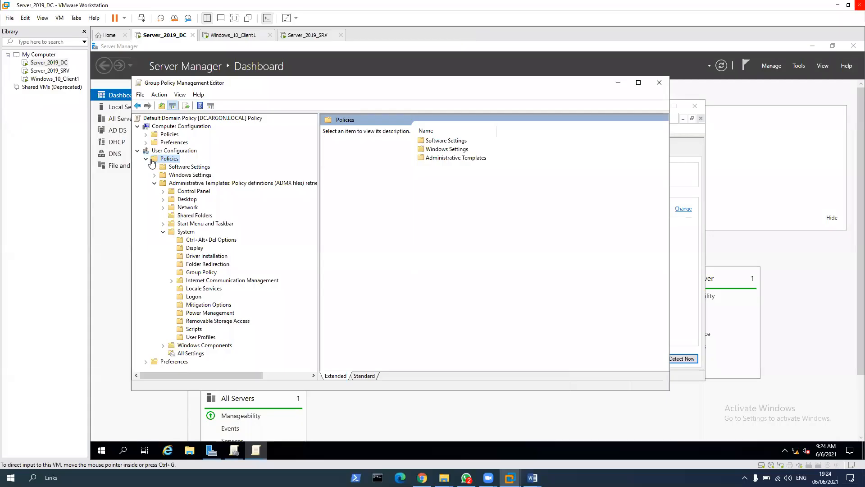
Step: Collapse and re-expand the User Configuration policies, and open Removable Storage Access under Administrative Templates > System
{"action": "left_click", "coordinate": [146, 159]}
{"action": "left_click", "coordinate": [146, 159]}
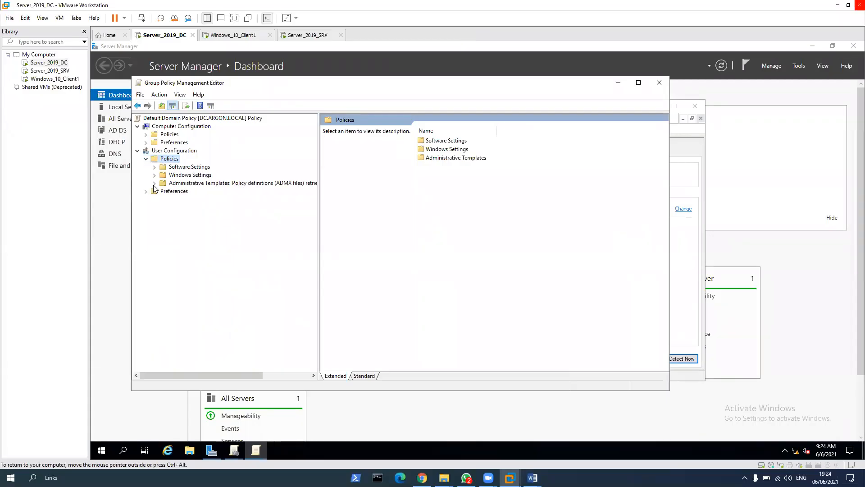
{"action": "left_click", "coordinate": [154, 183]}
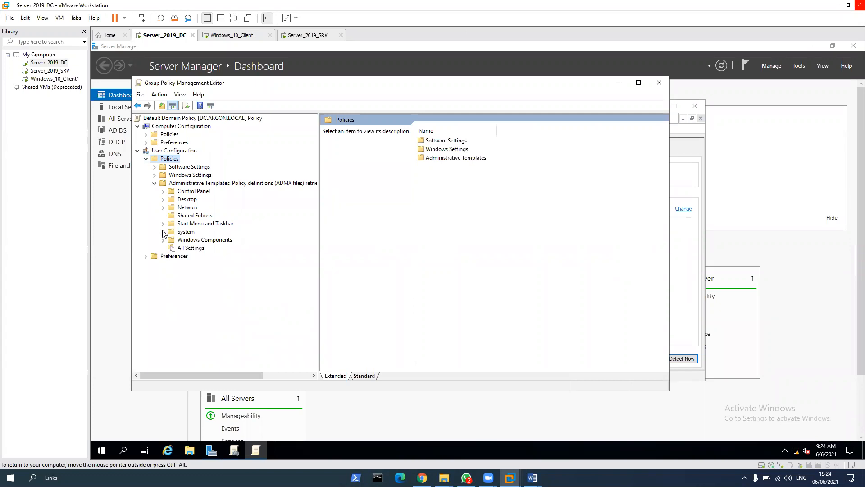
{"action": "left_click", "coordinate": [163, 232]}
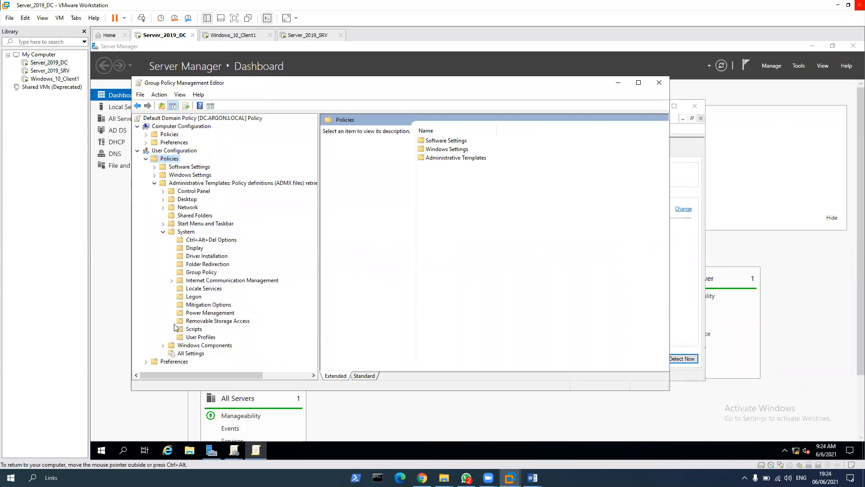
{"action": "left_click", "coordinate": [200, 321]}
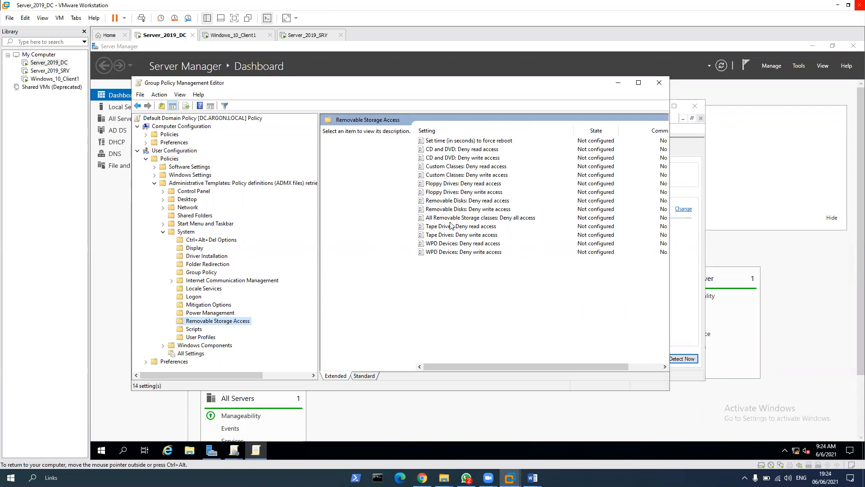
Step: Set the policy "All Removable Storage classes: Deny all access" to Enabled, then reopen it to check the setting
{"action": "double_click", "coordinate": [477, 218]}
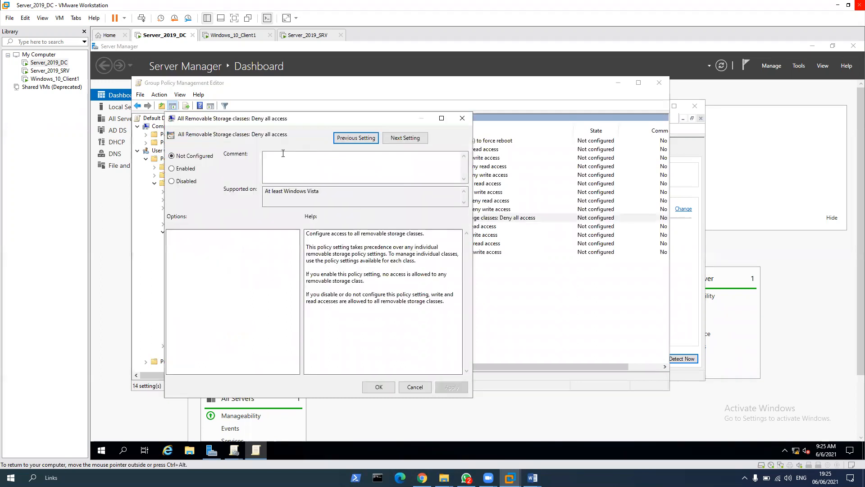
{"action": "left_click", "coordinate": [182, 169]}
{"action": "left_click", "coordinate": [381, 389]}
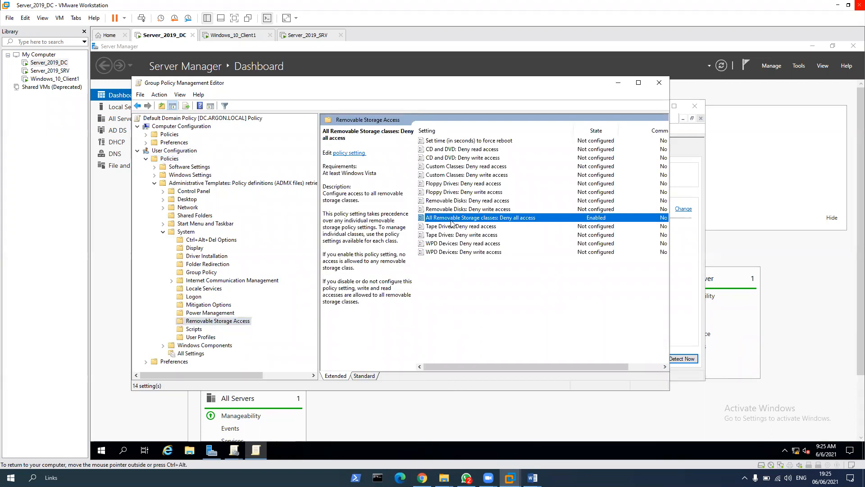
{"action": "double_click", "coordinate": [451, 220]}
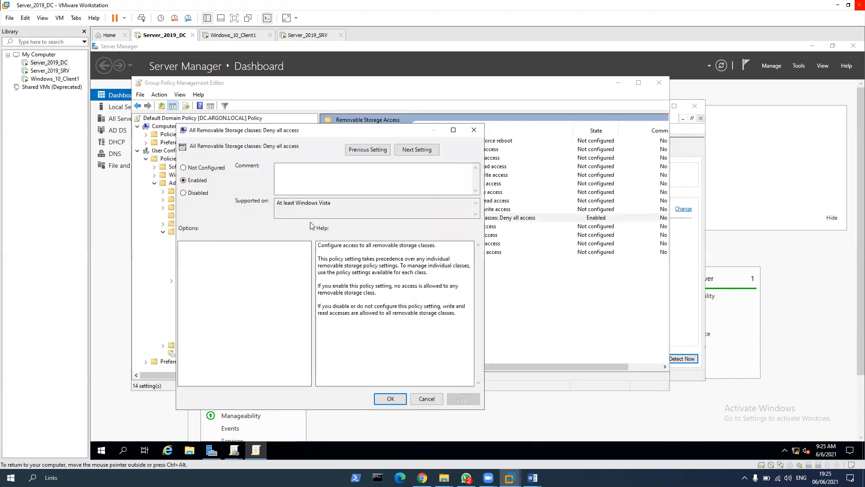
{"action": "left_click", "coordinate": [390, 401]}
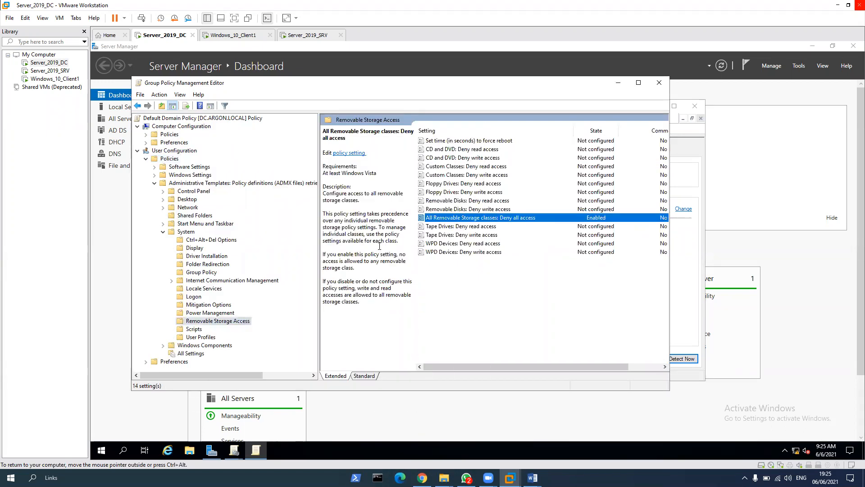
Step: Close the policy editor, both Group Policy Management windows and Server Manager to clear the server's desktop
{"action": "left_click", "coordinate": [660, 83]}
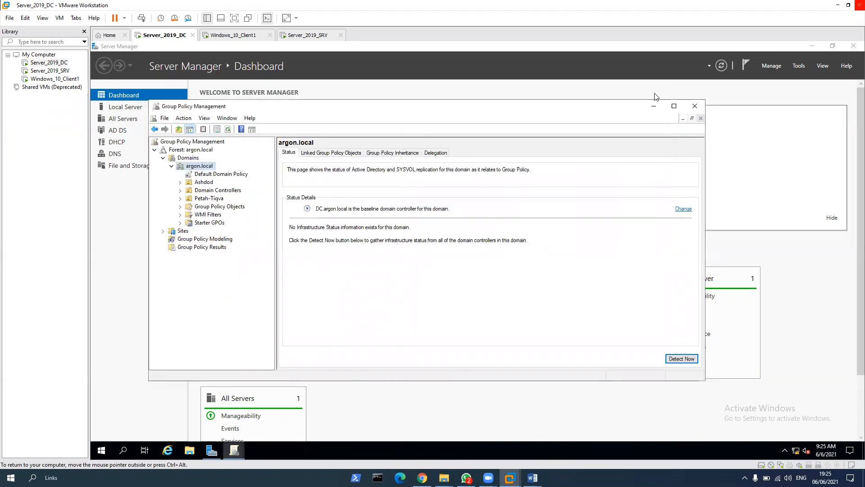
{"action": "left_click", "coordinate": [696, 108]}
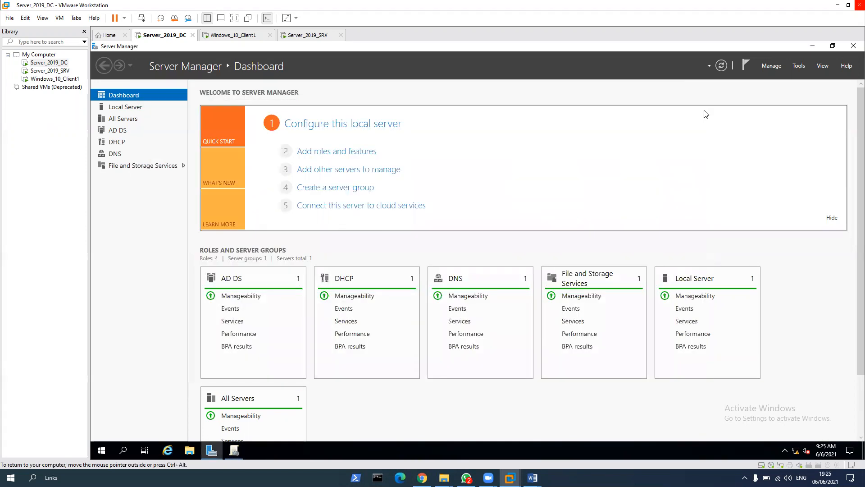
{"action": "left_click", "coordinate": [852, 46]}
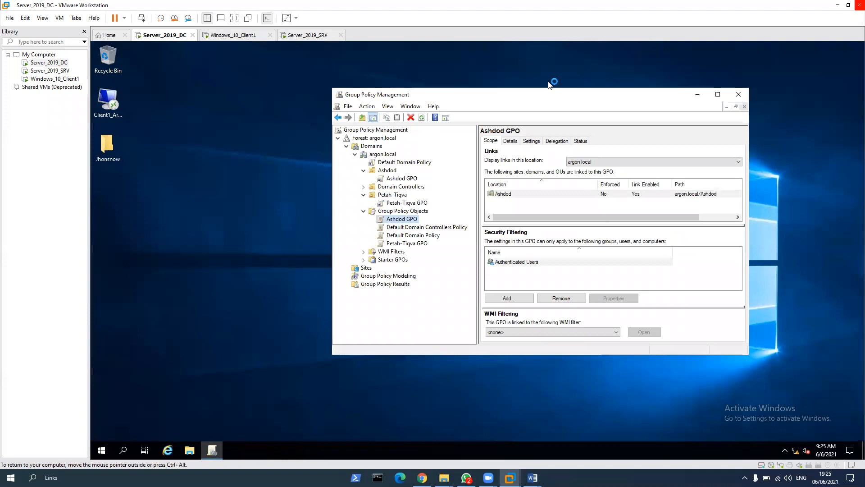
{"action": "left_click", "coordinate": [738, 95]}
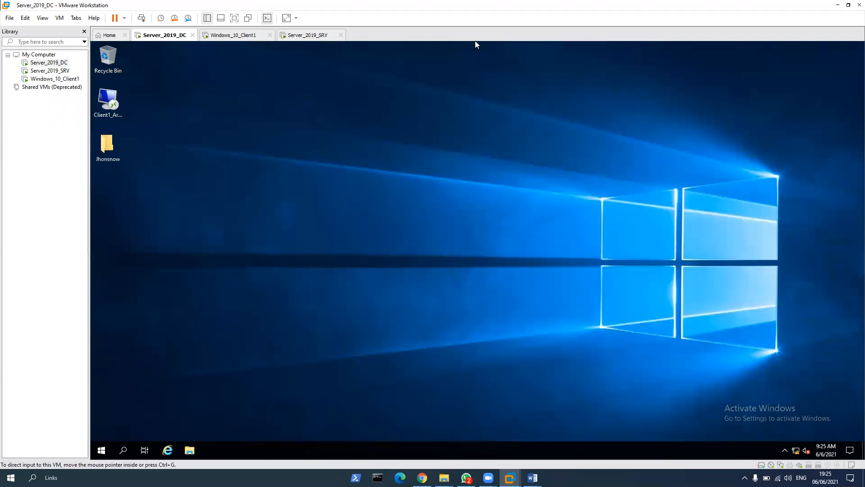